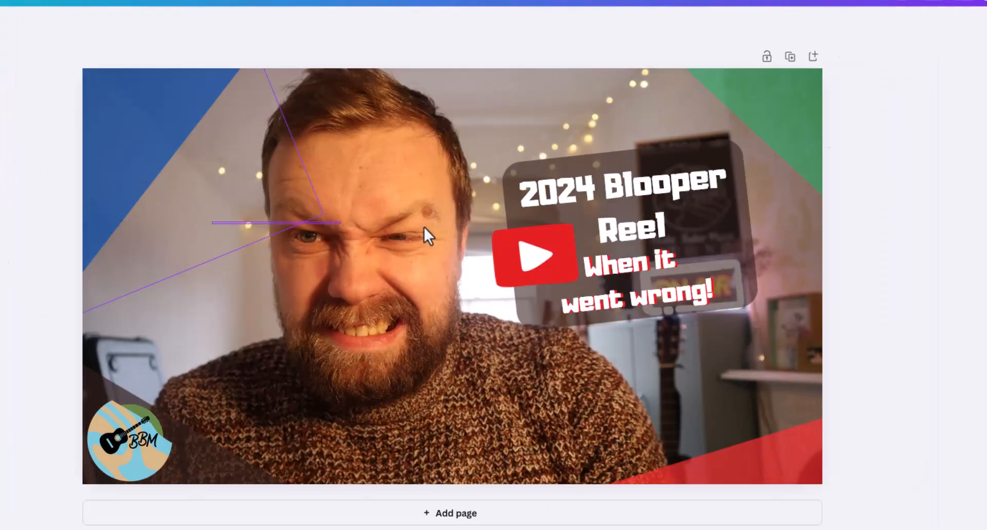
Reposition the blue shape in the thumbnail's upper-left corner and recolour it light blue from the logo's photo colours
{"action": "left_click_drag", "start_coordinate": [267, 143], "coordinate": [389, 201]}
{"action": "left_click_drag", "start_coordinate": [306, 200], "coordinate": [170, 88]}
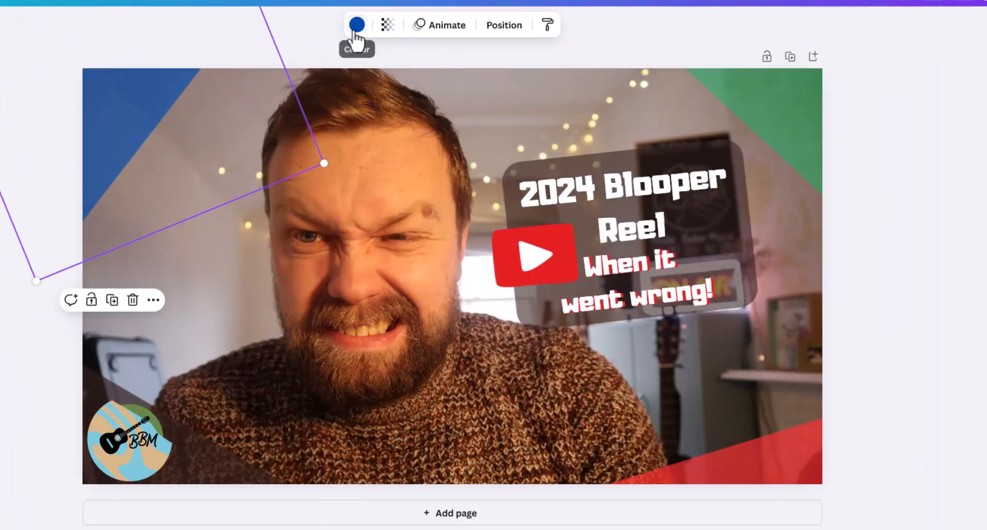
{"action": "left_click", "coordinate": [354, 28]}
{"action": "left_click", "coordinate": [106, 350]}
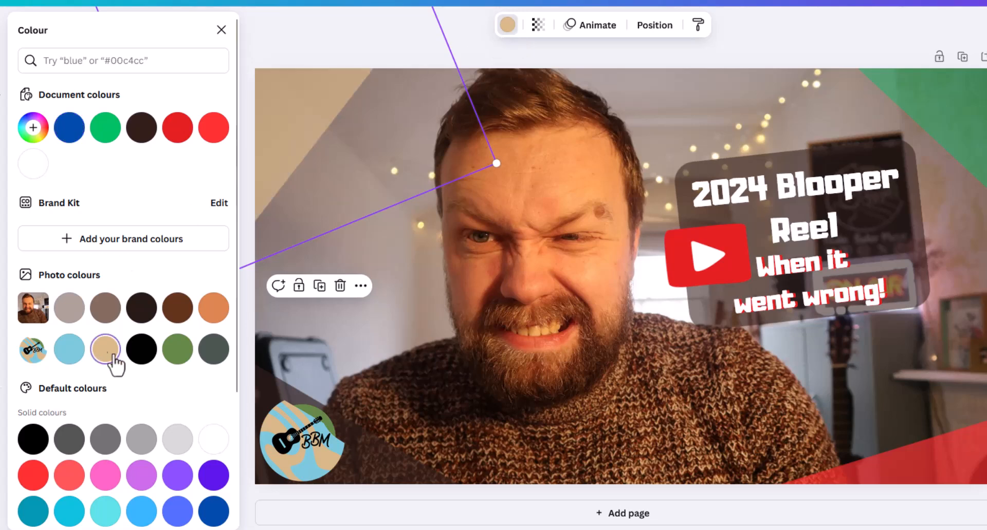
{"action": "left_click", "coordinate": [177, 352]}
{"action": "left_click", "coordinate": [216, 360]}
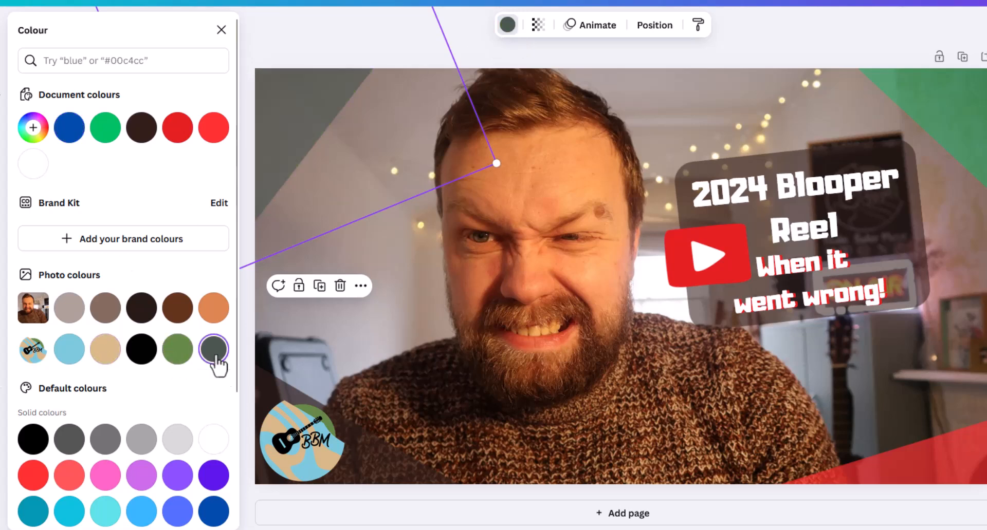
{"action": "scroll", "coordinate": [144, 393], "scroll_direction": "down", "scroll_amount": 3}
{"action": "scroll", "coordinate": [136, 378], "scroll_direction": "up", "scroll_amount": 3}
{"action": "left_click", "coordinate": [68, 349]}
{"action": "left_click_drag", "start_coordinate": [289, 185], "coordinate": [317, 170]}
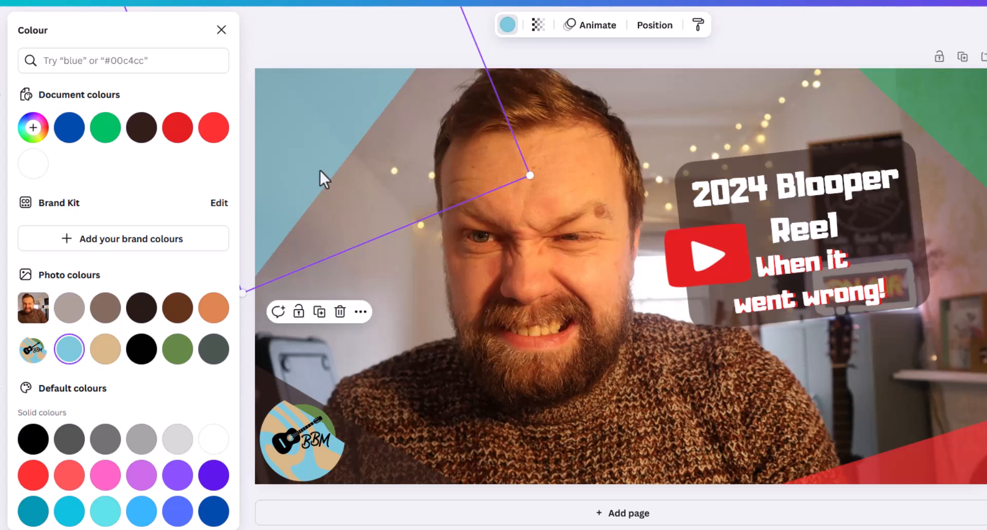
Try sending the light blue corner shape behind the background photo and bringing it back to the front
{"action": "left_click", "coordinate": [648, 31]}
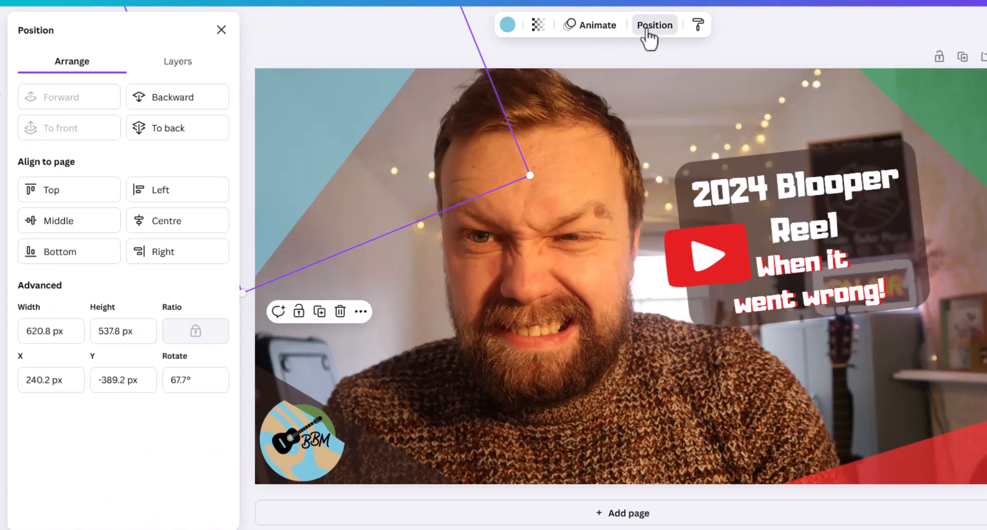
{"action": "left_click", "coordinate": [188, 105]}
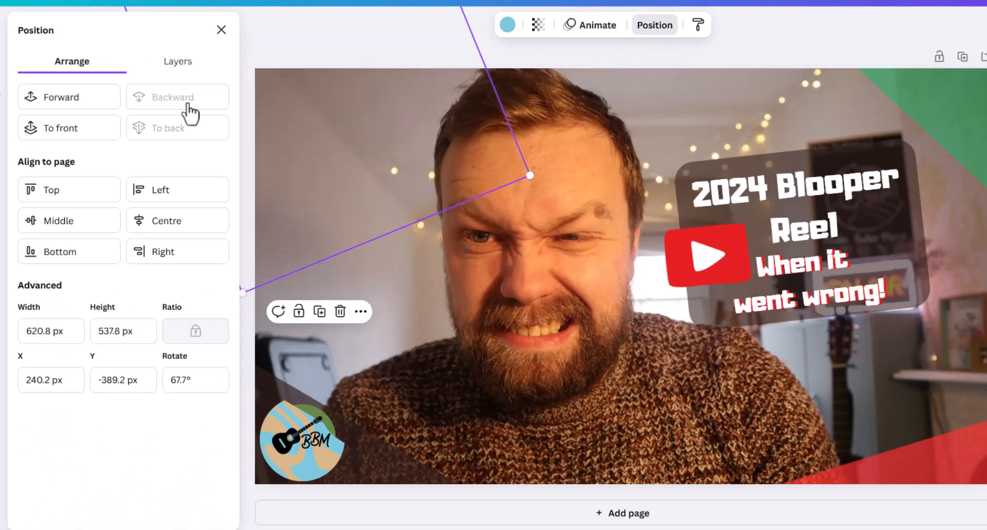
{"action": "left_click", "coordinate": [77, 110]}
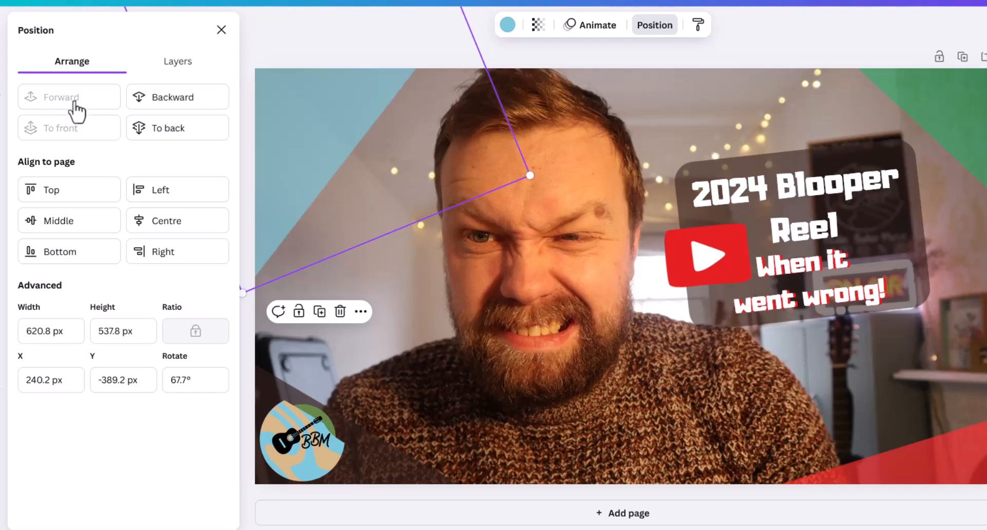
{"action": "left_click", "coordinate": [197, 138]}
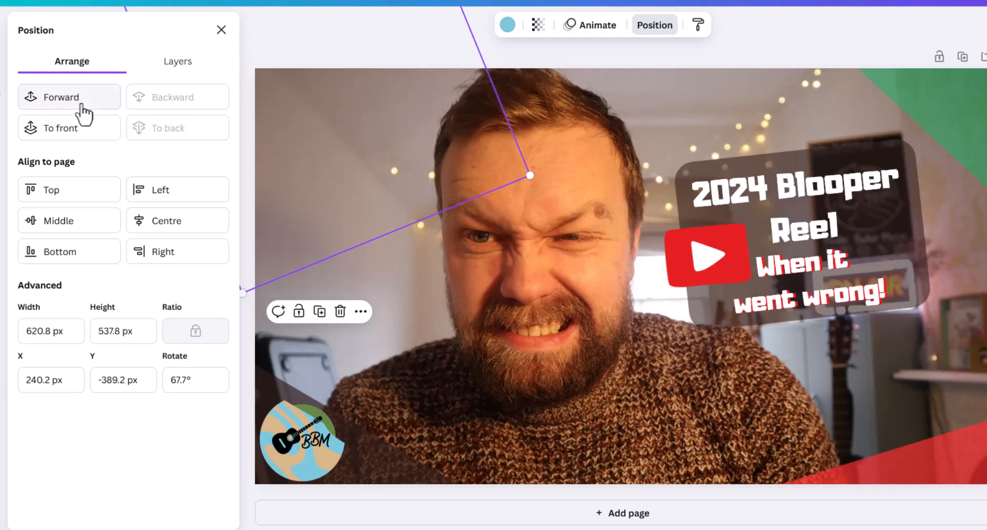
{"action": "left_click", "coordinate": [72, 134]}
Move the light blue shape further up so it covers less of the thumbnail's upper-left corner, and deselect it
{"action": "left_click_drag", "start_coordinate": [314, 140], "coordinate": [307, 89]}
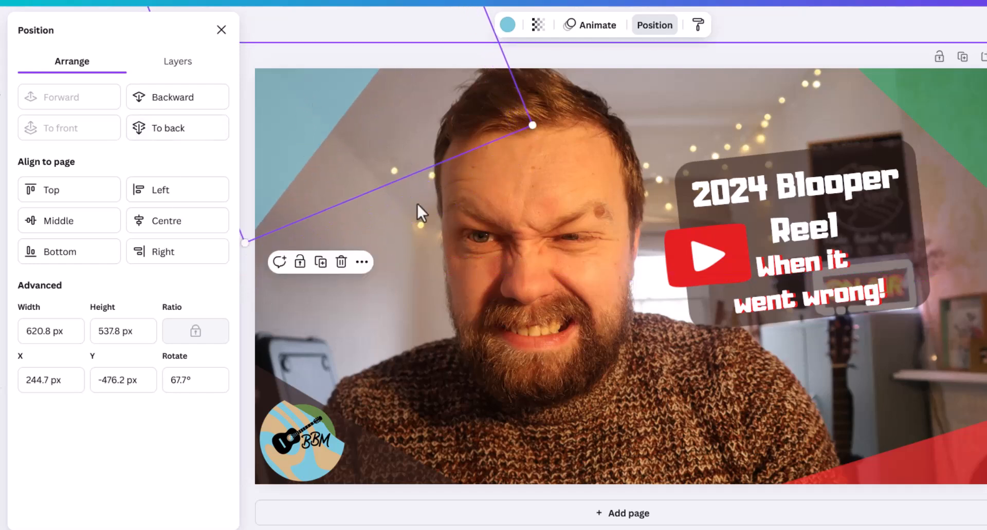
{"action": "left_click", "coordinate": [935, 49]}
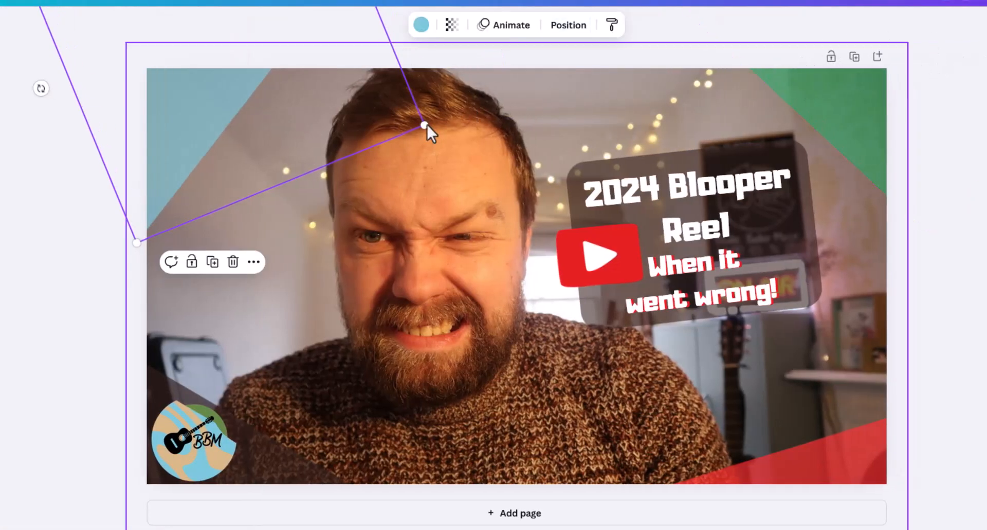
{"action": "left_click", "coordinate": [467, 208]}
Move the "2024 Blooper Reel" title up and replace its text with "Edit text as desired"
{"action": "left_click_drag", "start_coordinate": [744, 185], "coordinate": [509, 140]}
{"action": "double_click", "coordinate": [682, 145]}
{"action": "type", "text": "Edit text as desired"}
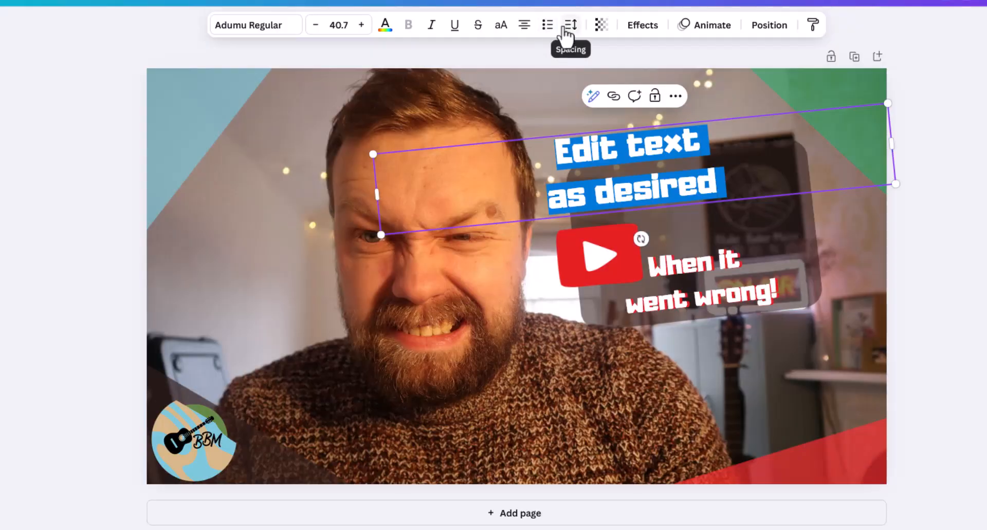
Set the title text's letter spacing to 16 and its line spacing to 1.42
{"action": "left_click", "coordinate": [569, 27]}
{"action": "mouse_move", "coordinate": [524, 78]}
{"action": "left_mouse_down"}
{"action": "mouse_move", "coordinate": [582, 78]}
{"action": "mouse_move", "coordinate": [525, 82]}
{"action": "left_mouse_up"}
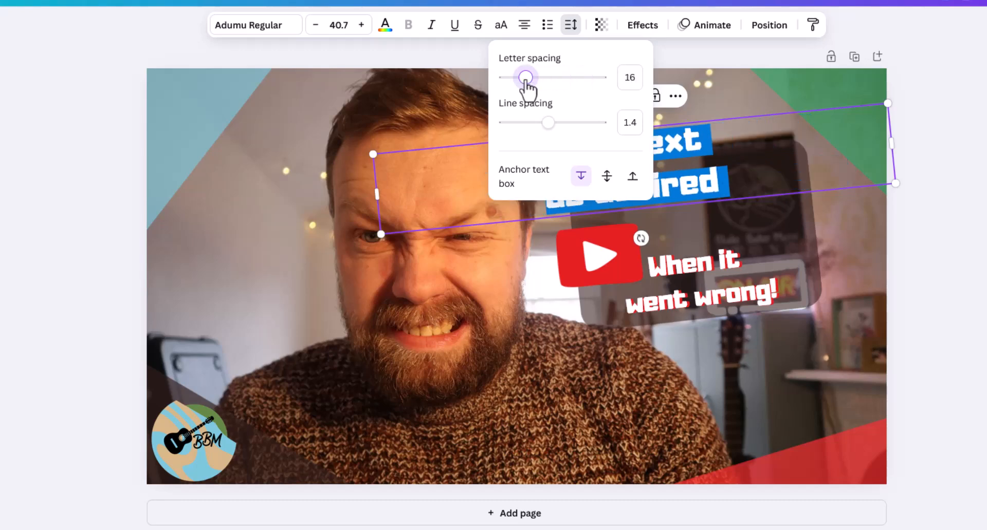
{"action": "left_click_drag", "start_coordinate": [559, 123], "coordinate": [597, 124]}
{"action": "left_click", "coordinate": [549, 124]}
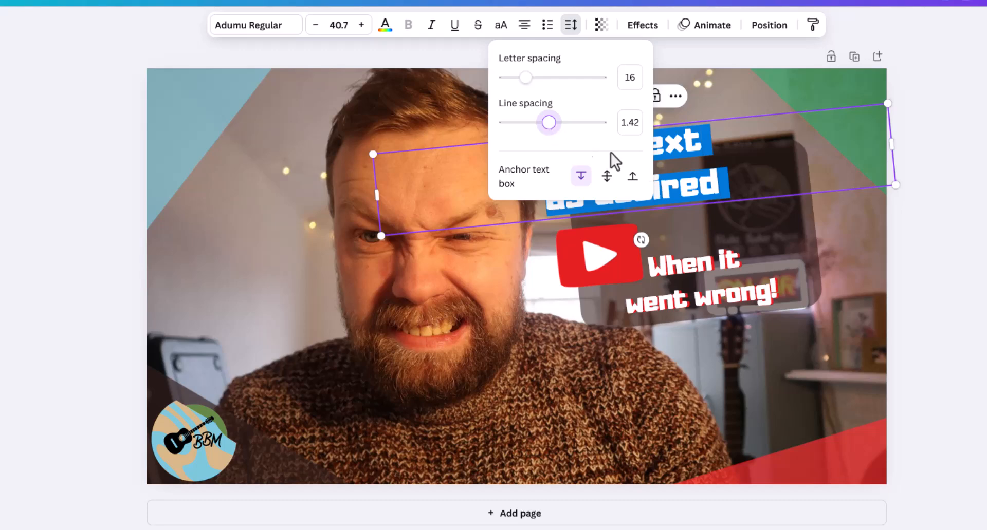
{"action": "left_click", "coordinate": [671, 52]}
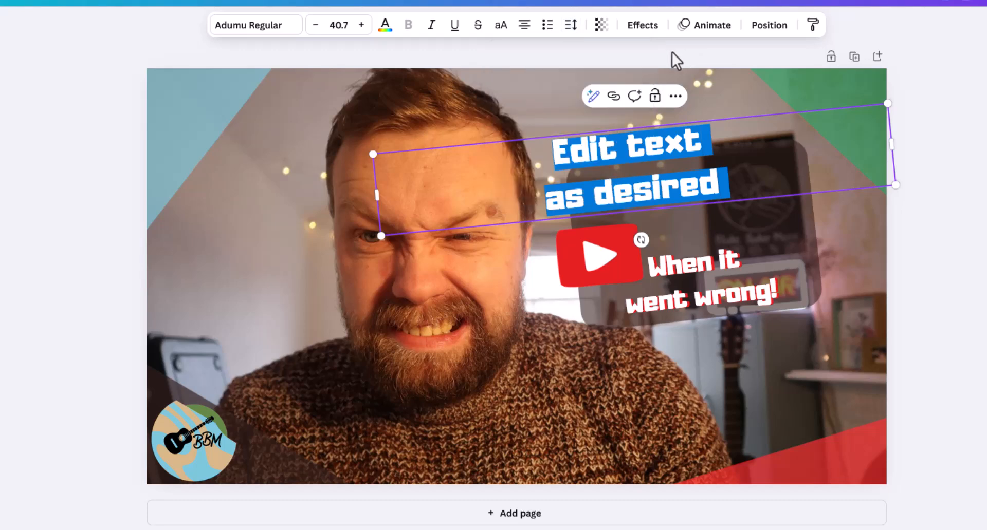
Try changing the title text's transparency and return it to 100
{"action": "left_click", "coordinate": [602, 26]}
{"action": "left_click_drag", "start_coordinate": [628, 81], "coordinate": [644, 107]}
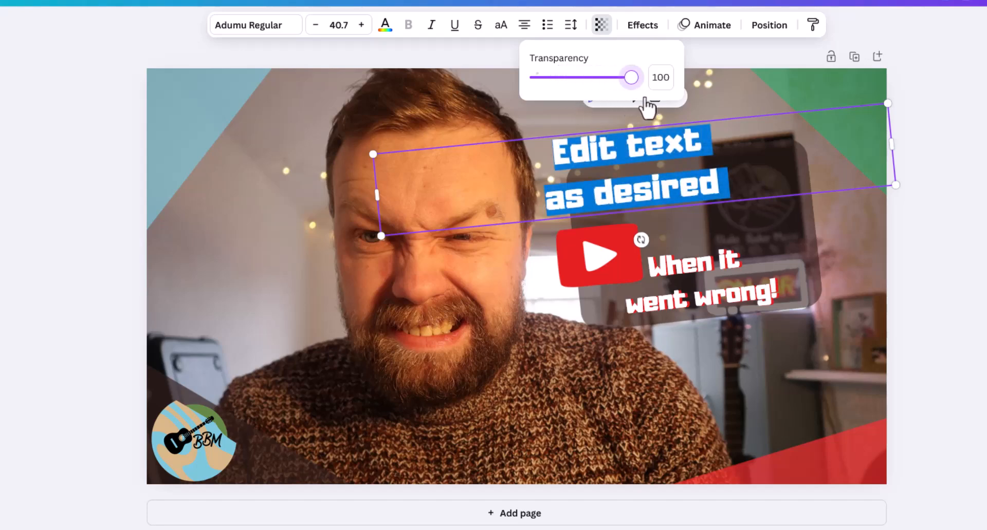
{"action": "key", "text": "Escape"}
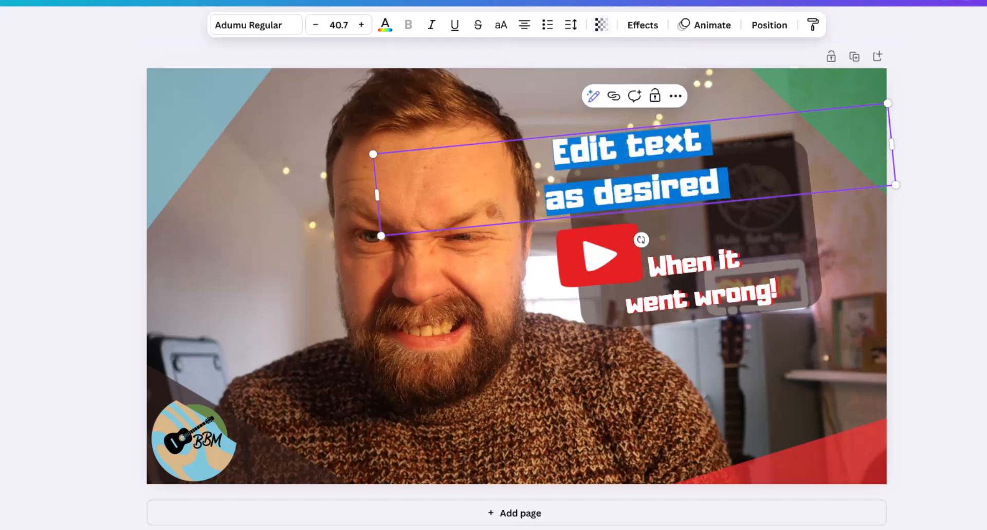
Try text effects such as Lift, Outline and Glitch on the title, and apply the Background effect
{"action": "left_click", "coordinate": [642, 26]}
{"action": "left_click", "coordinate": [237, 127]}
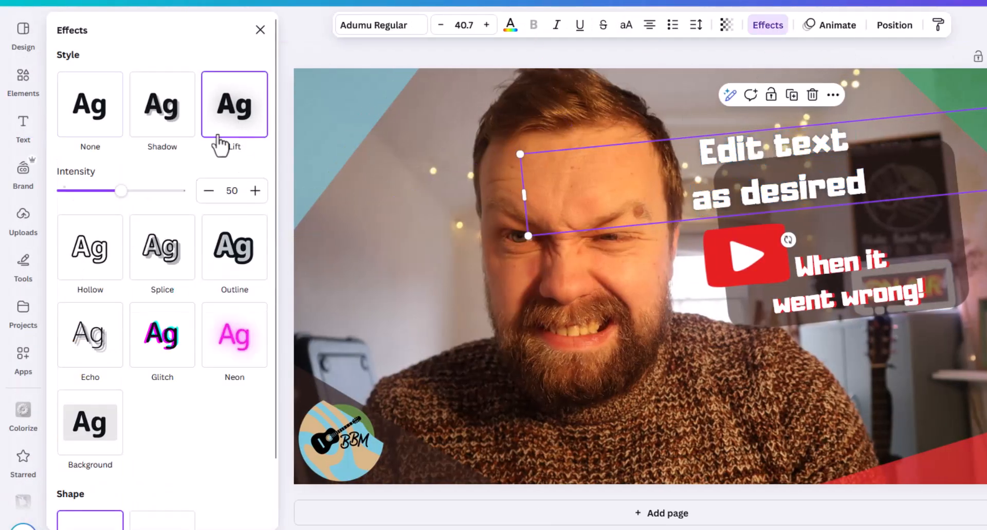
{"action": "left_click", "coordinate": [175, 121]}
{"action": "left_click", "coordinate": [237, 419]}
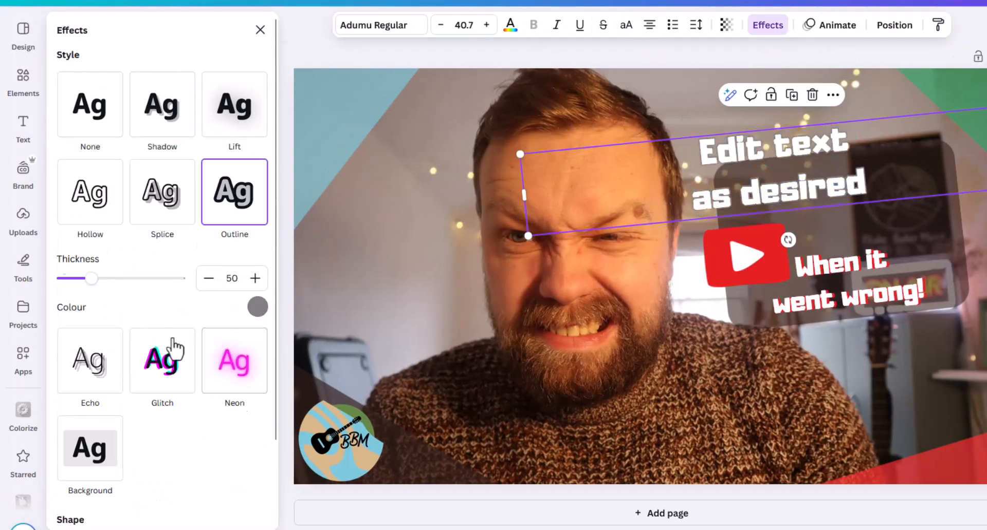
{"action": "left_click", "coordinate": [96, 221]}
{"action": "left_click", "coordinate": [95, 337]}
{"action": "left_click", "coordinate": [168, 299]}
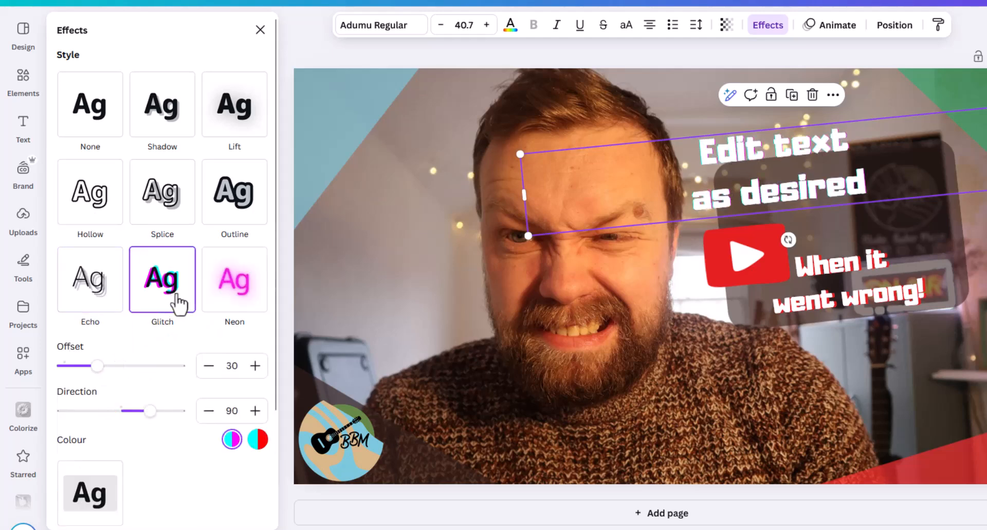
{"action": "left_click", "coordinate": [207, 298]}
{"action": "left_click", "coordinate": [91, 419]}
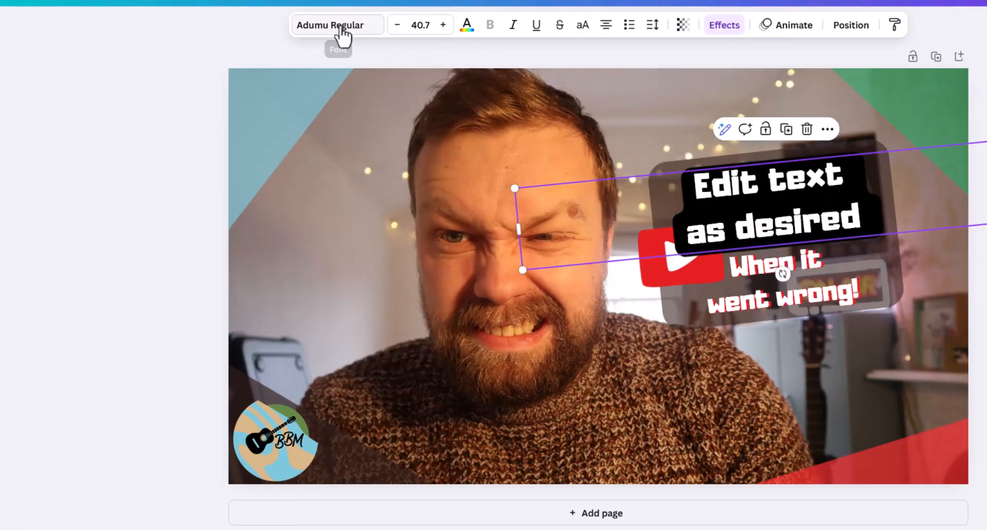
Browse the font and text style options and try the League Spartan and Calistoga fonts on the title text
{"action": "left_click", "coordinate": [340, 27]}
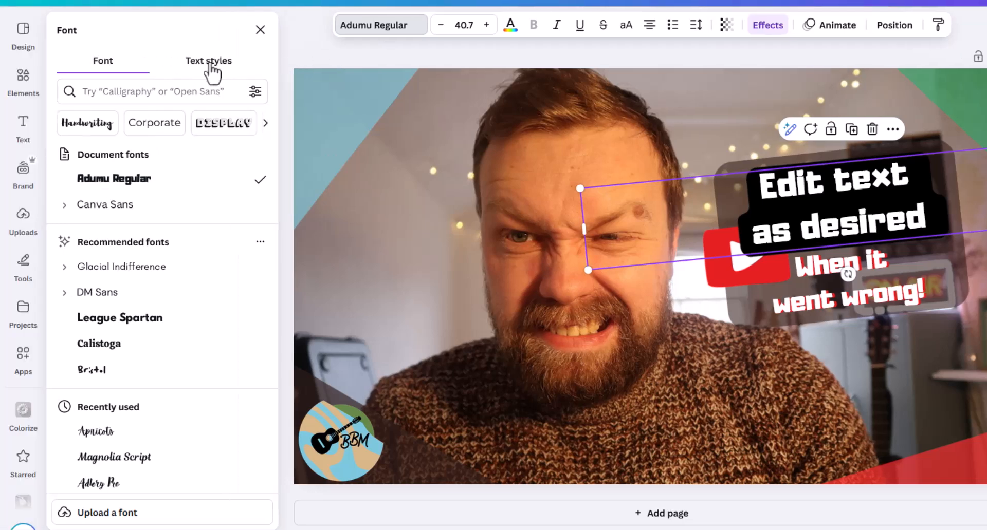
{"action": "left_click", "coordinate": [167, 62]}
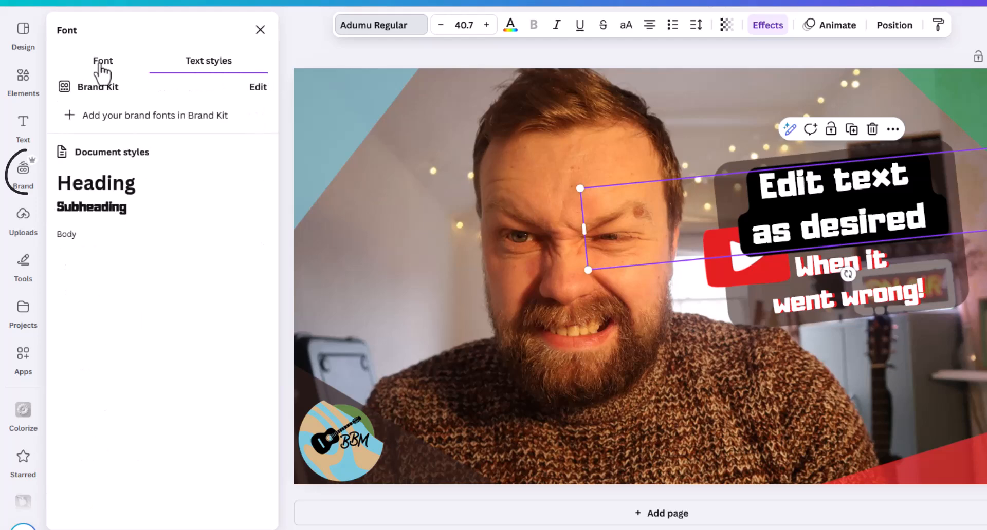
{"action": "left_click", "coordinate": [103, 61]}
{"action": "left_click", "coordinate": [229, 65]}
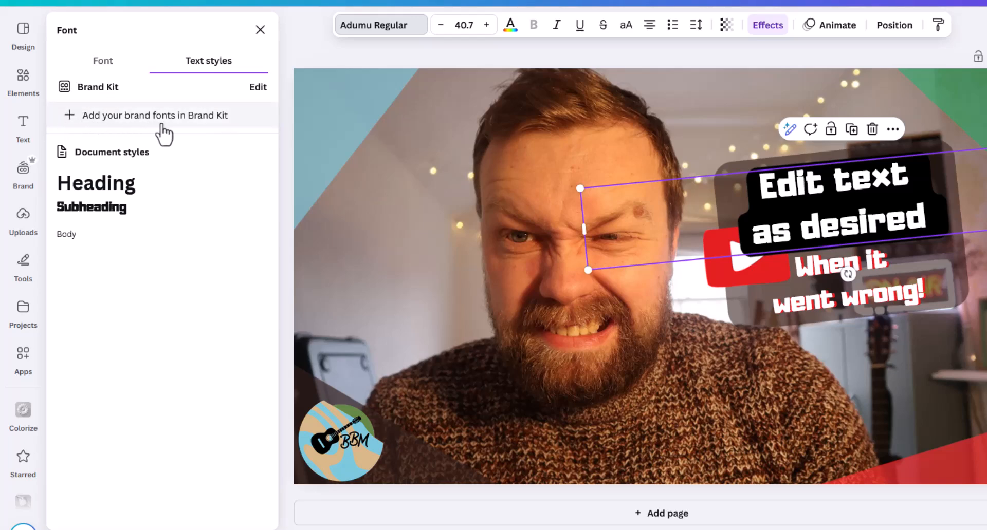
{"action": "left_click", "coordinate": [103, 62]}
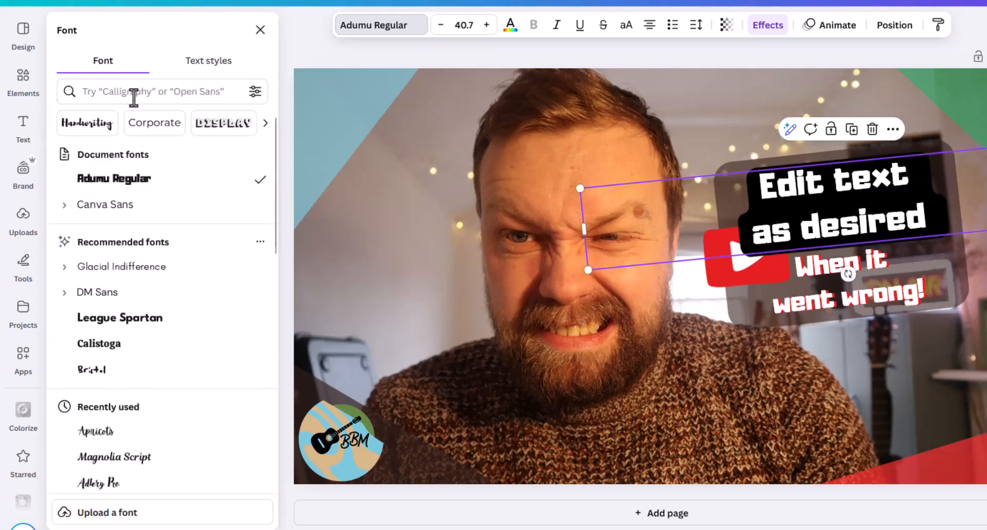
{"action": "scroll", "coordinate": [187, 277], "scroll_direction": "down", "scroll_amount": 1}
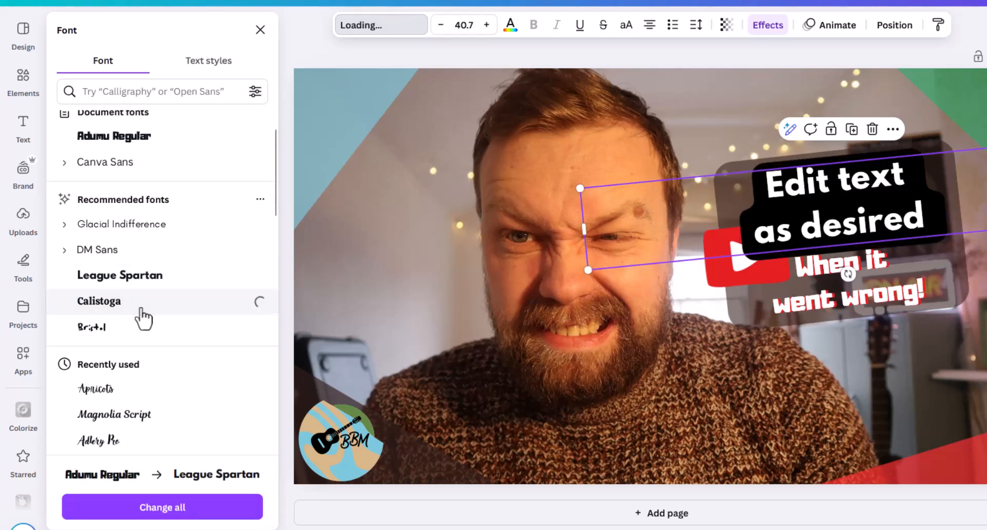
{"action": "left_click", "coordinate": [136, 241]}
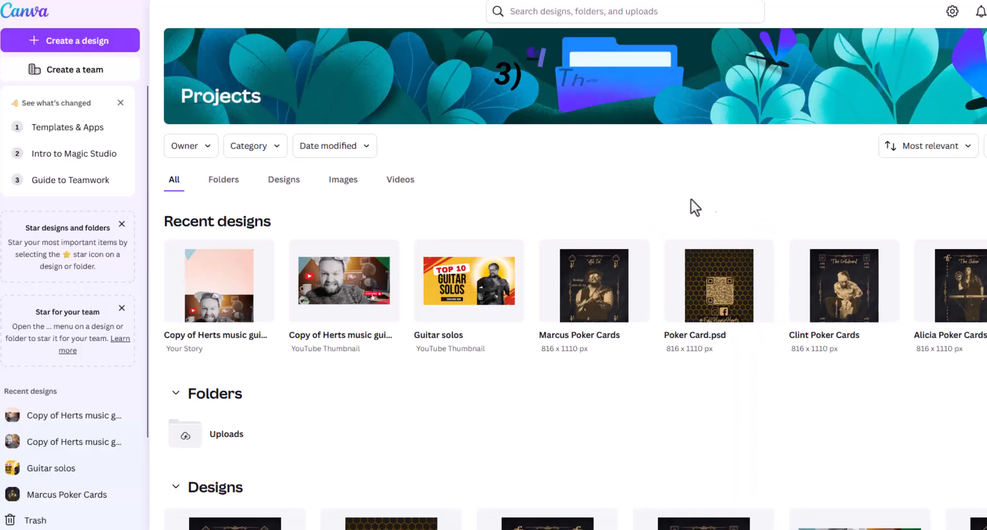
Look through the designs, images and videos on the Projects page, expanding the designs list several times
{"action": "scroll", "coordinate": [775, 232], "scroll_direction": "down", "scroll_amount": 9}
{"action": "scroll", "coordinate": [778, 233], "scroll_direction": "down", "scroll_amount": 8}
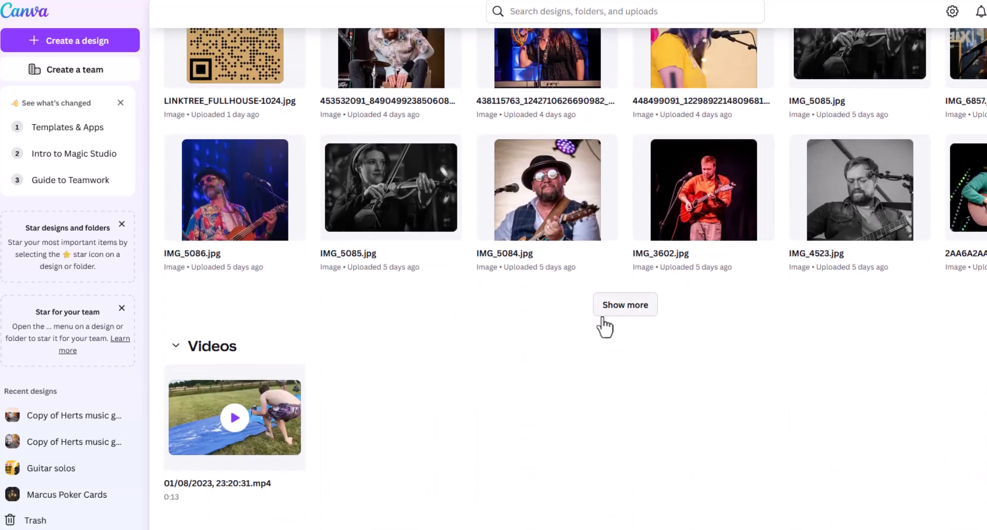
{"action": "scroll", "coordinate": [637, 308], "scroll_direction": "up", "scroll_amount": 8}
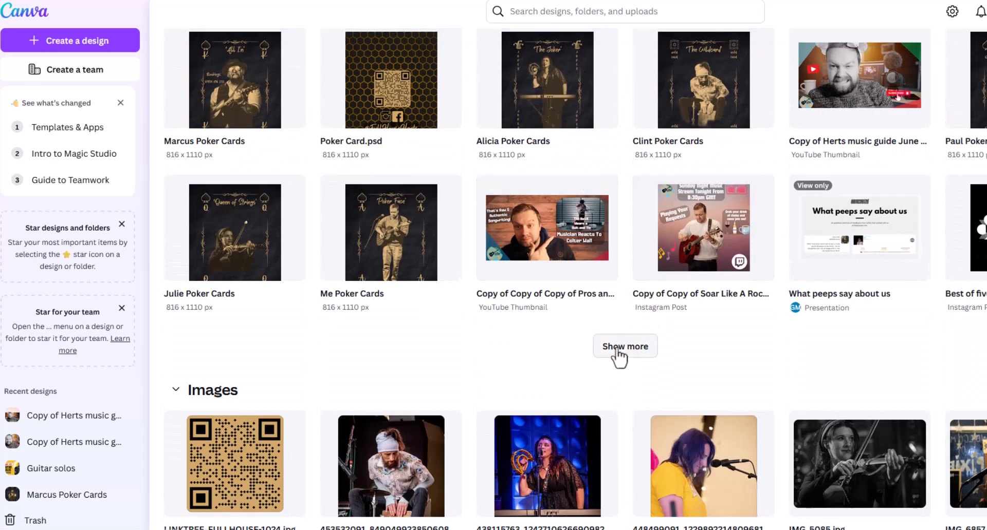
{"action": "left_click", "coordinate": [621, 350]}
{"action": "scroll", "coordinate": [709, 315], "scroll_direction": "up", "scroll_amount": 5}
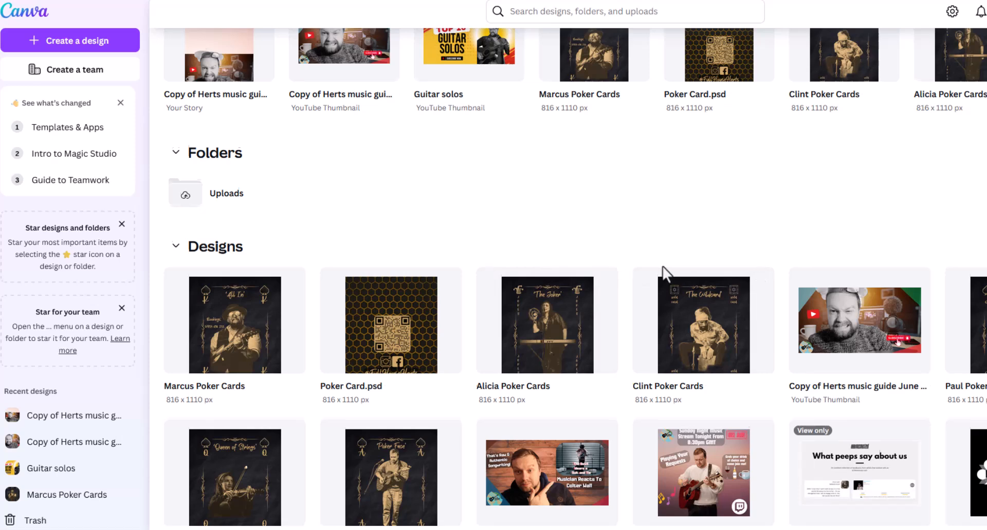
{"action": "scroll", "coordinate": [664, 270], "scroll_direction": "down", "scroll_amount": 4}
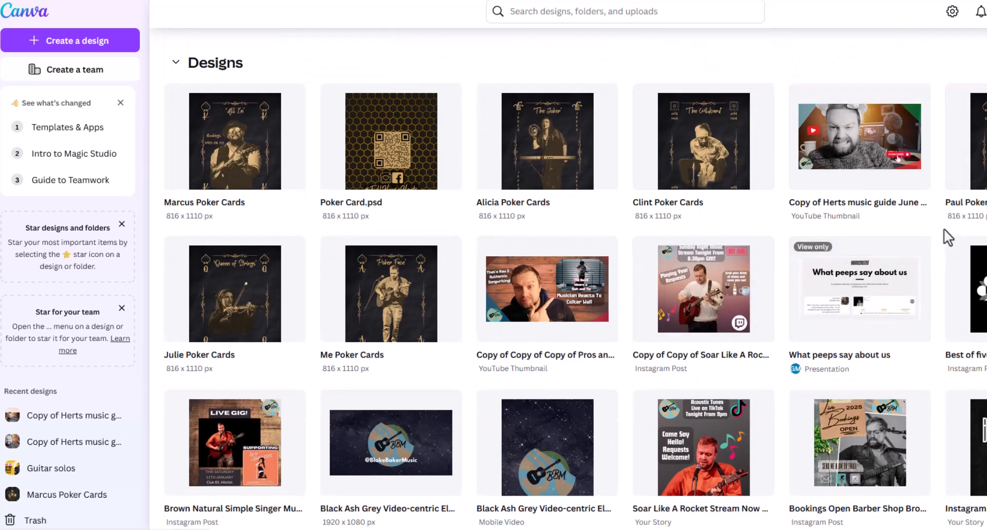
{"action": "scroll", "coordinate": [939, 229], "scroll_direction": "down", "scroll_amount": 8}
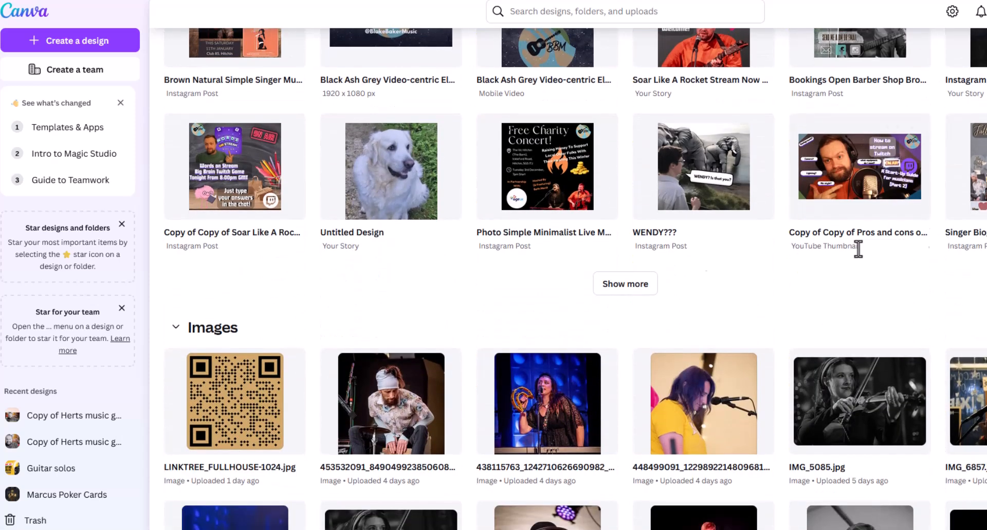
{"action": "left_click", "coordinate": [637, 292]}
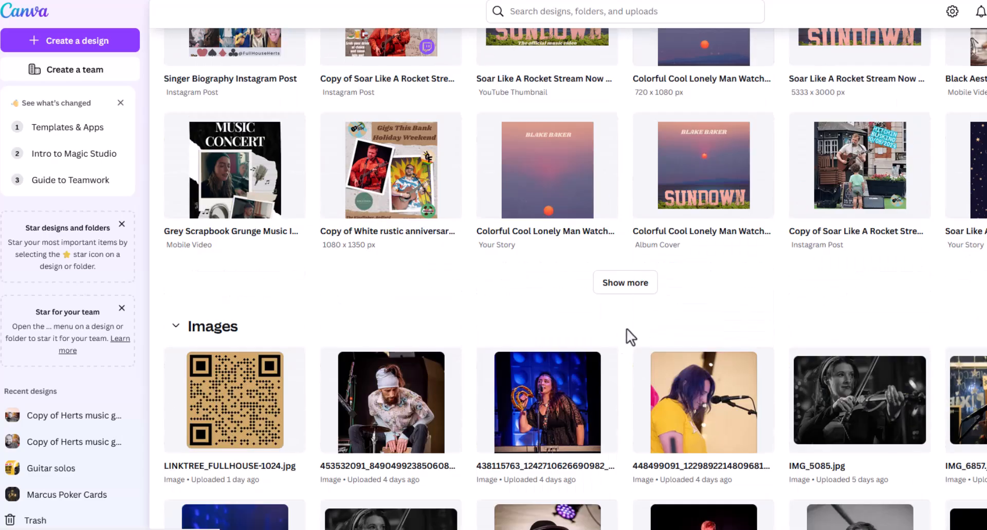
{"action": "left_click", "coordinate": [626, 289]}
{"action": "scroll", "coordinate": [624, 282], "scroll_direction": "down", "scroll_amount": 6}
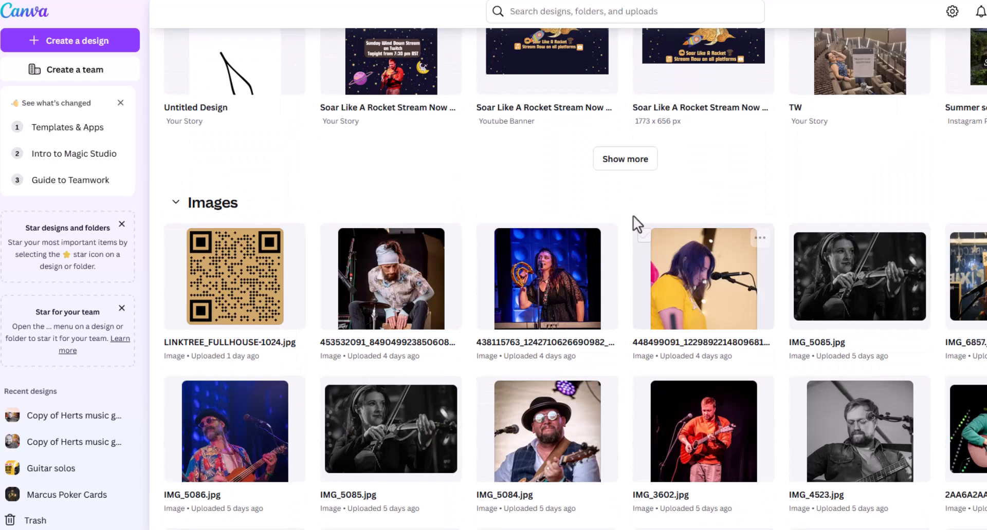
{"action": "left_click", "coordinate": [625, 160]}
{"action": "scroll", "coordinate": [632, 185], "scroll_direction": "down", "scroll_amount": 5}
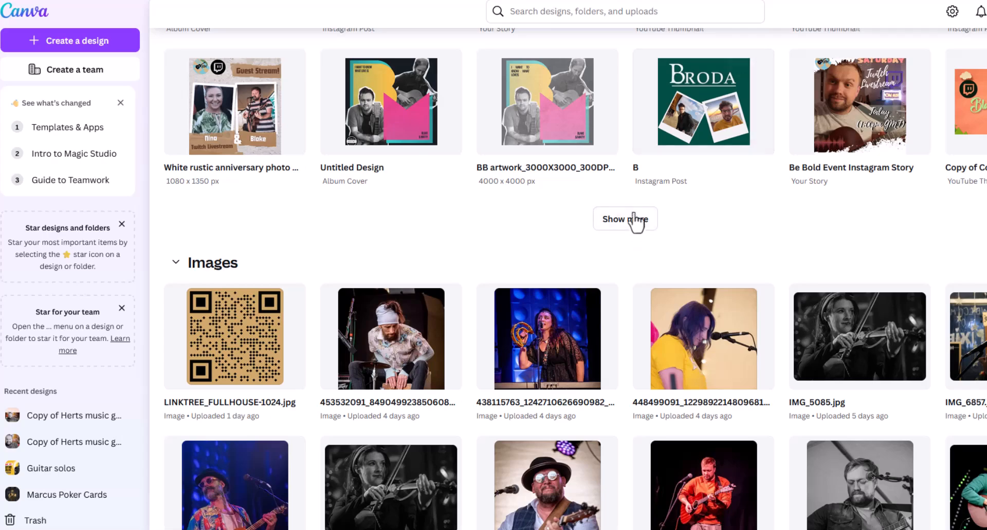
{"action": "scroll", "coordinate": [746, 234], "scroll_direction": "up", "scroll_amount": 20}
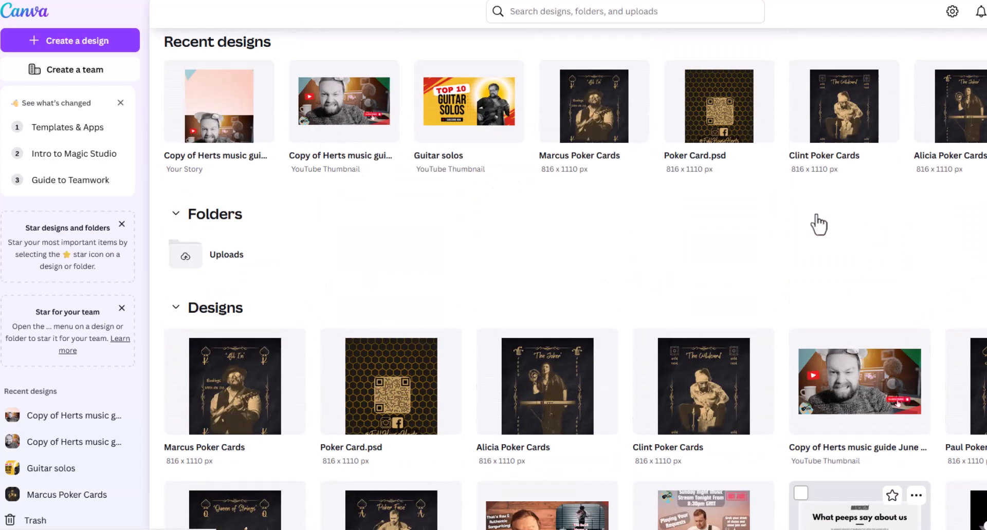
Look through the saved designs further down the Projects page
{"action": "scroll", "coordinate": [795, 259], "scroll_direction": "down", "scroll_amount": 5}
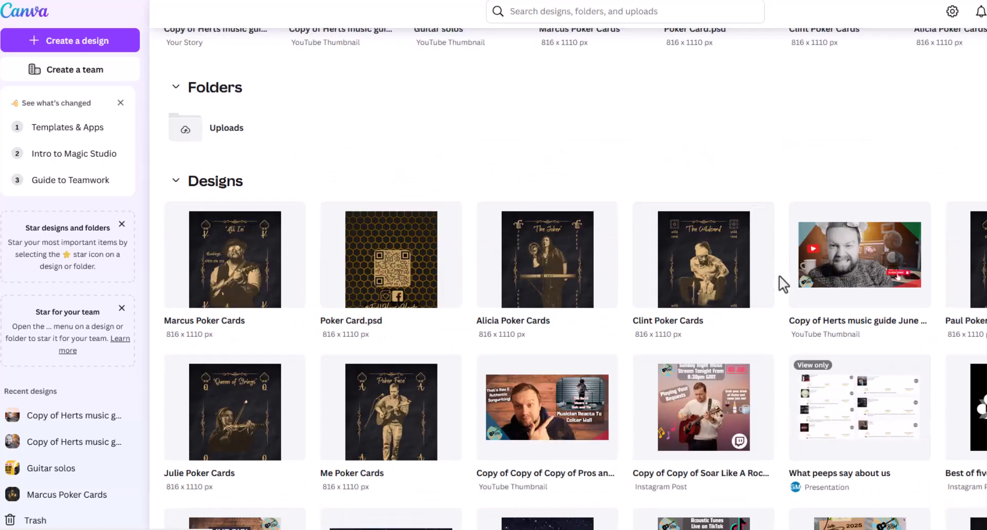
{"action": "scroll", "coordinate": [780, 277], "scroll_direction": "down", "scroll_amount": 13}
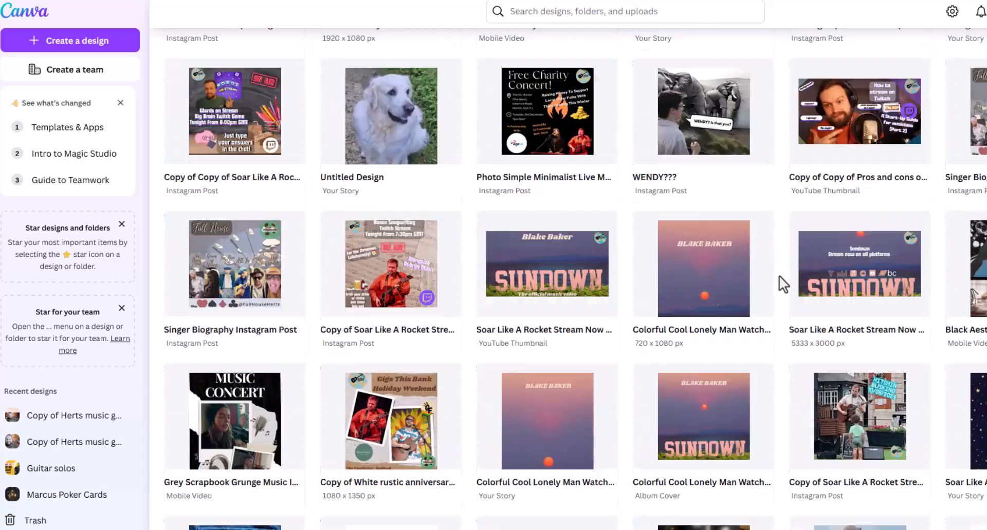
{"action": "scroll", "coordinate": [779, 275], "scroll_direction": "down", "scroll_amount": 13}
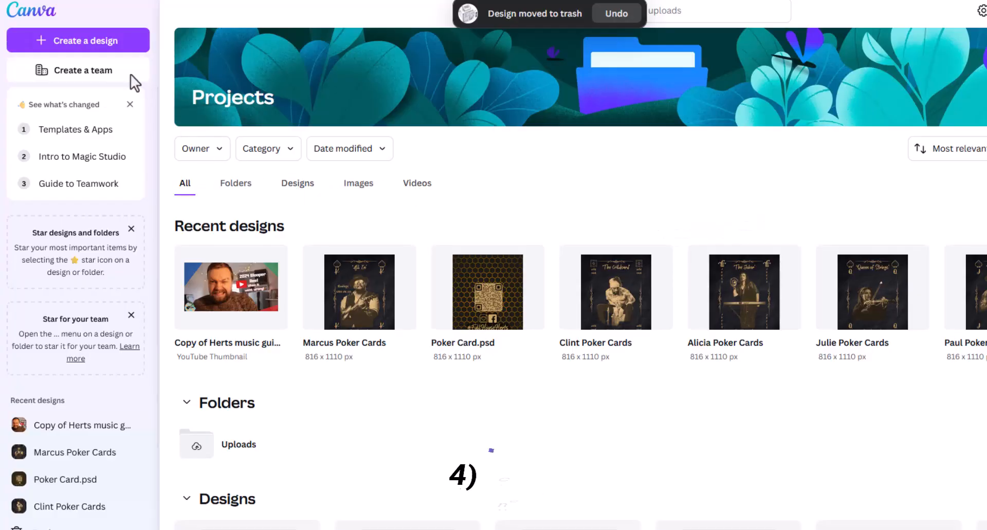
Create a new YouTube Thumbnail design and apply the yellow and red "Top 10 Shocking Moments" template
{"action": "left_click", "coordinate": [50, 45]}
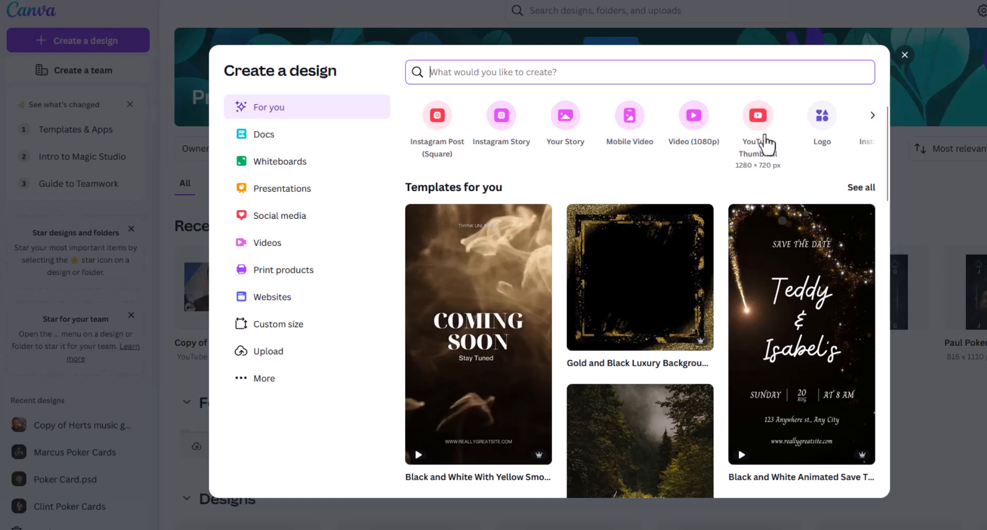
{"action": "left_click", "coordinate": [761, 124]}
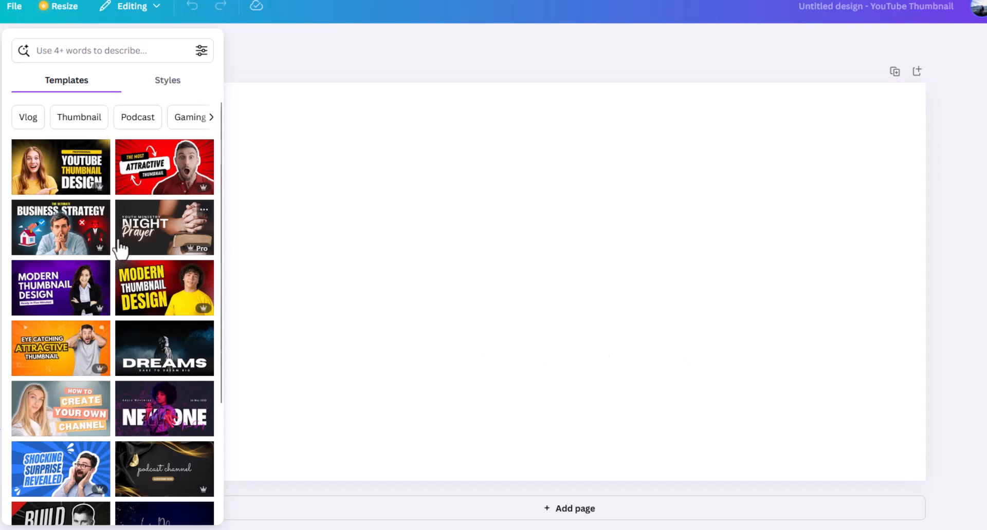
{"action": "scroll", "coordinate": [120, 249], "scroll_direction": "down", "scroll_amount": 4}
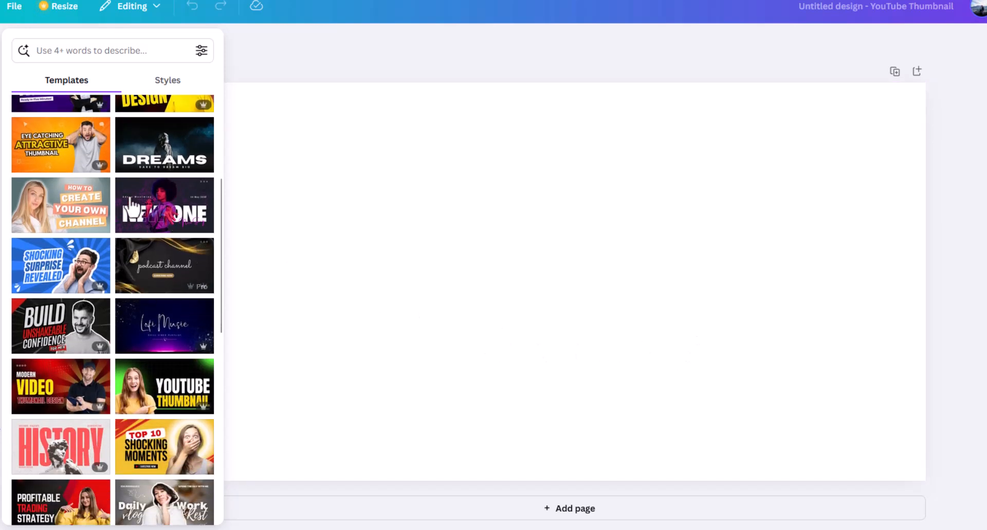
{"action": "scroll", "coordinate": [83, 247], "scroll_direction": "down", "scroll_amount": 3}
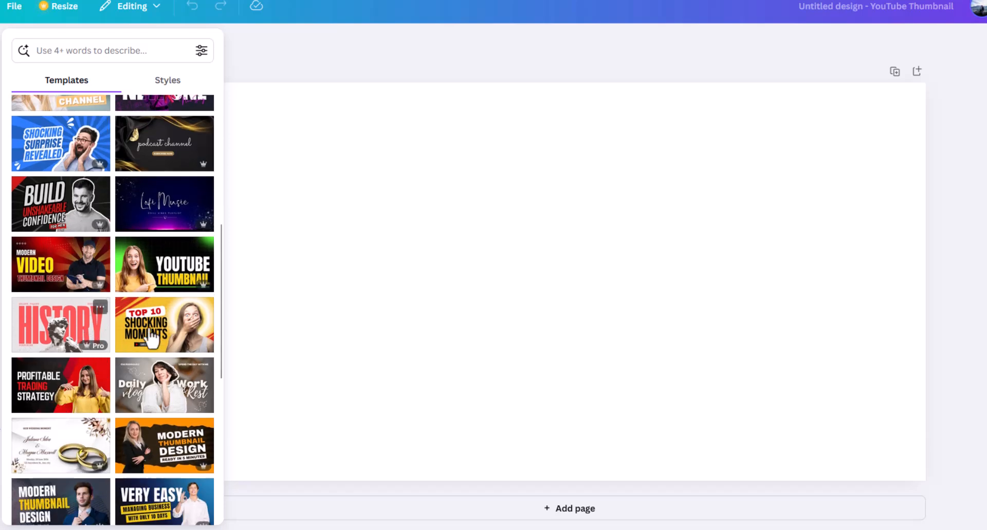
{"action": "left_click", "coordinate": [168, 333]}
Remove the photo of the woman covering her mouth from the template
{"action": "left_click", "coordinate": [780, 227]}
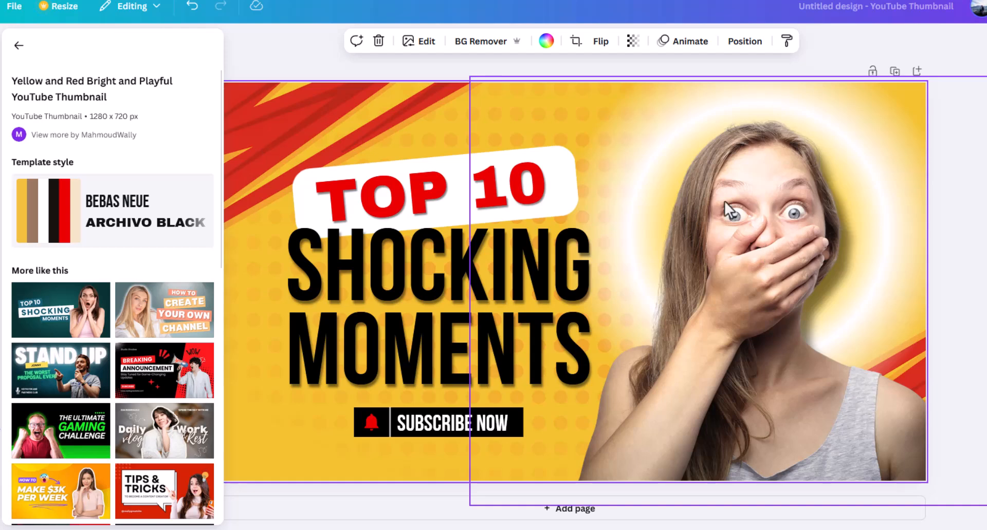
{"action": "left_click", "coordinate": [789, 227]}
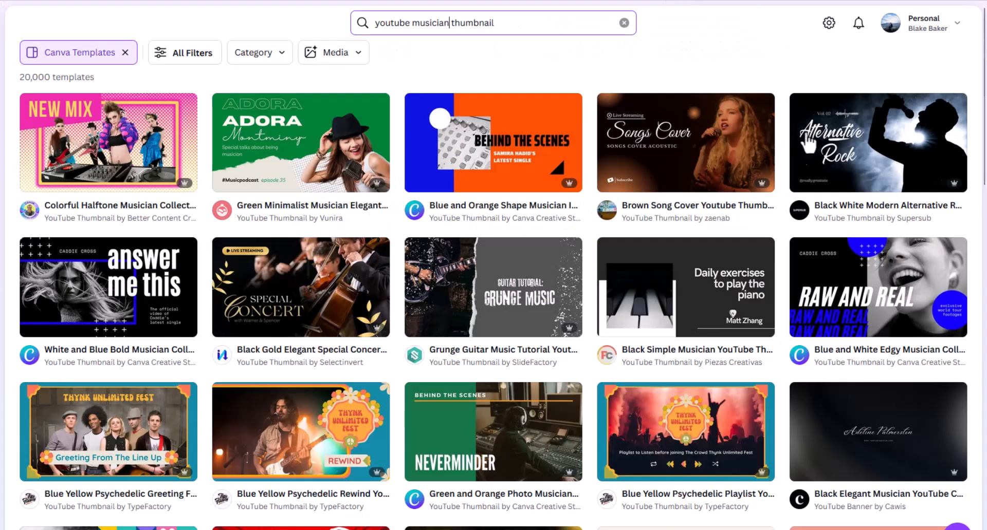
Browse the template results for "youtube musician thumbnail"
{"action": "scroll", "coordinate": [709, 198], "scroll_direction": "down", "scroll_amount": 4}
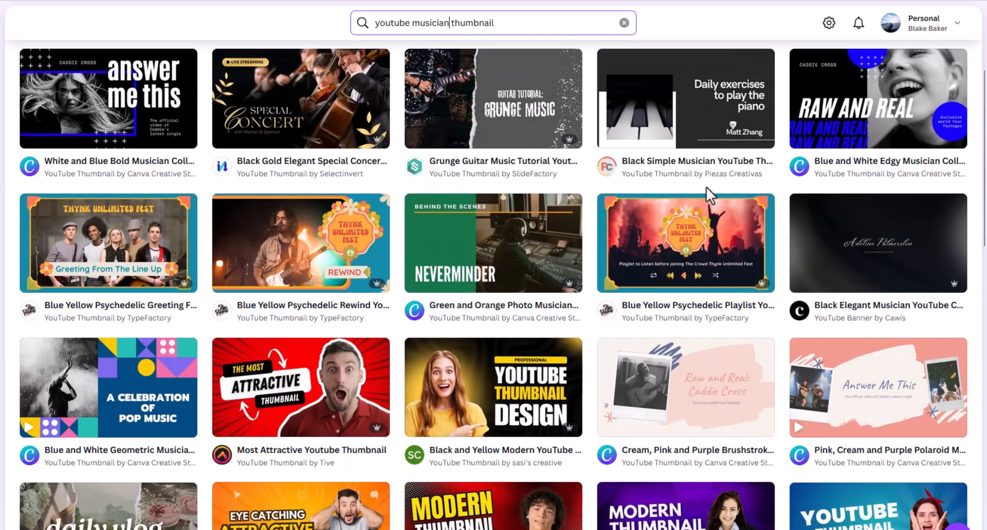
{"action": "scroll", "coordinate": [705, 188], "scroll_direction": "down", "scroll_amount": 4}
{"action": "scroll", "coordinate": [709, 196], "scroll_direction": "down", "scroll_amount": 9}
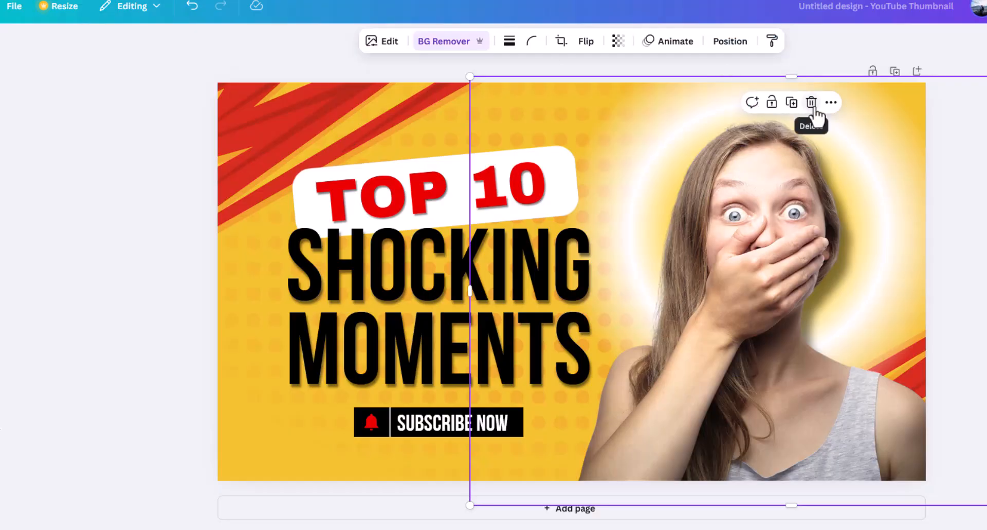
Paste the black-and-white guitarist photo into the thumbnail and enlarge it over the glowing circle
{"action": "left_click", "coordinate": [811, 102]}
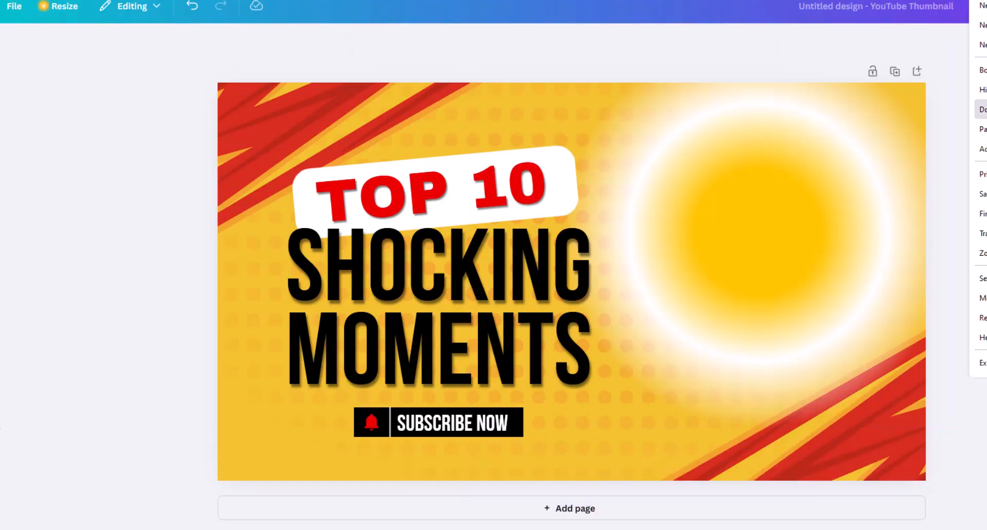
{"action": "key", "text": "ctrl+v"}
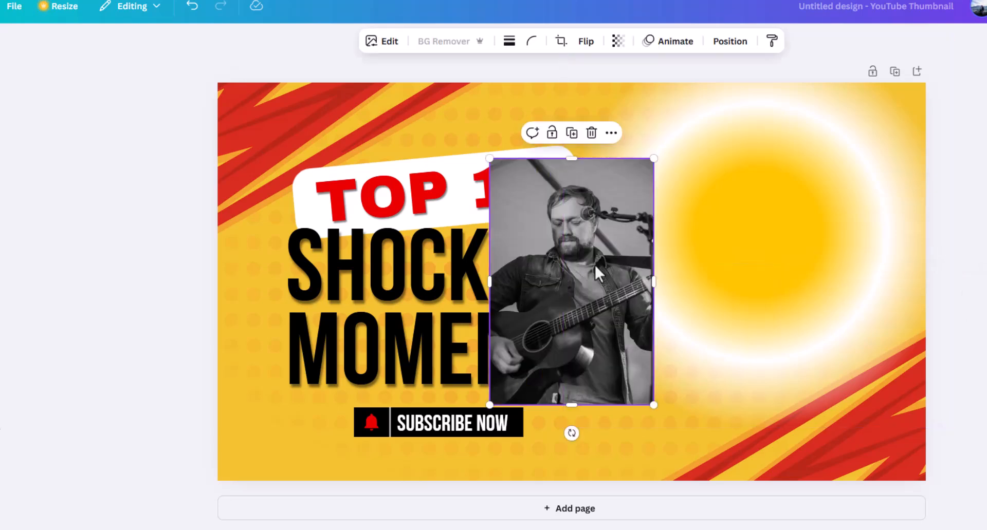
{"action": "left_click_drag", "start_coordinate": [612, 271], "coordinate": [742, 234]}
{"action": "left_click_drag", "start_coordinate": [783, 368], "coordinate": [860, 484]}
{"action": "left_click_drag", "start_coordinate": [836, 391], "coordinate": [855, 371]}
Remove the guitarist photo's background, then enlarge and reposition it slightly over the glowing circle
{"action": "left_click", "coordinate": [444, 41]}
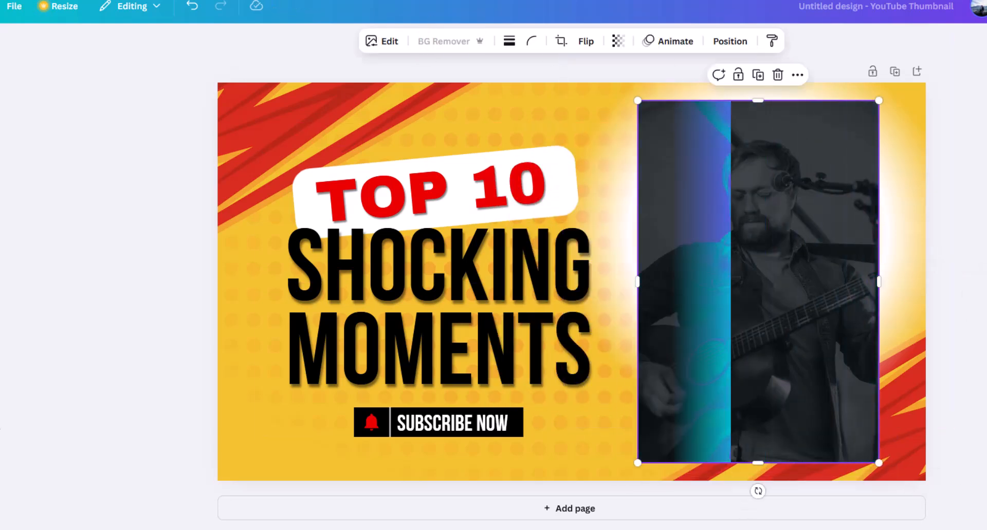
{"action": "left_click_drag", "start_coordinate": [880, 465], "coordinate": [893, 483]}
{"action": "left_click_drag", "start_coordinate": [792, 403], "coordinate": [787, 403]}
{"action": "left_click", "coordinate": [730, 41]}
{"action": "left_click", "coordinate": [153, 118]}
{"action": "left_click", "coordinate": [92, 138]}
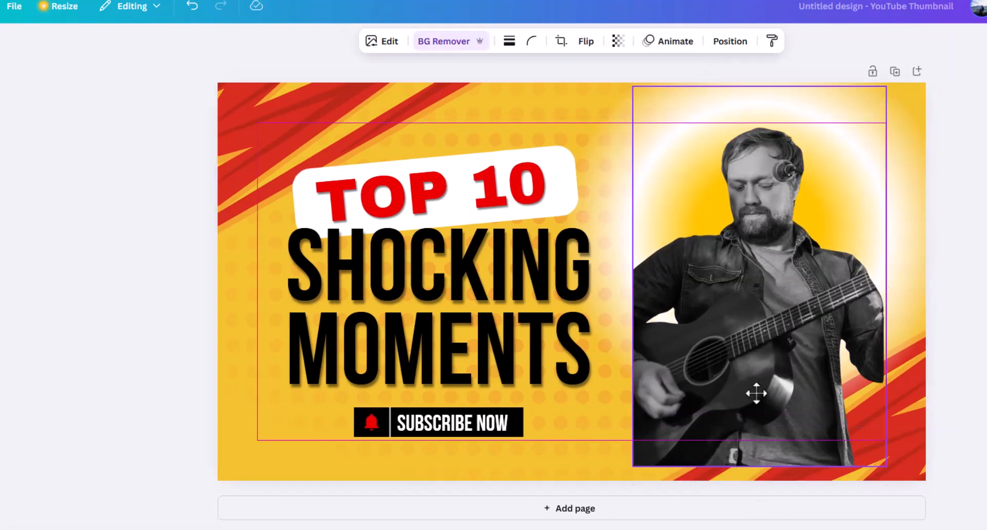
Replace the "Shocking Moments" title text with "Guitar solos"
{"action": "left_click", "coordinate": [486, 283]}
{"action": "double_click", "coordinate": [482, 278]}
{"action": "type", "text": "Guitar solos"}
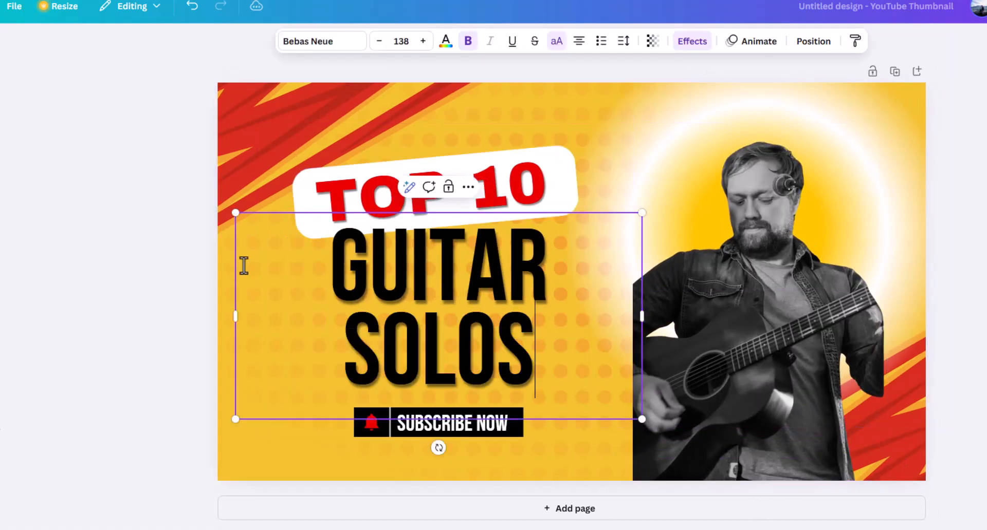
{"action": "left_click", "coordinate": [954, 205]}
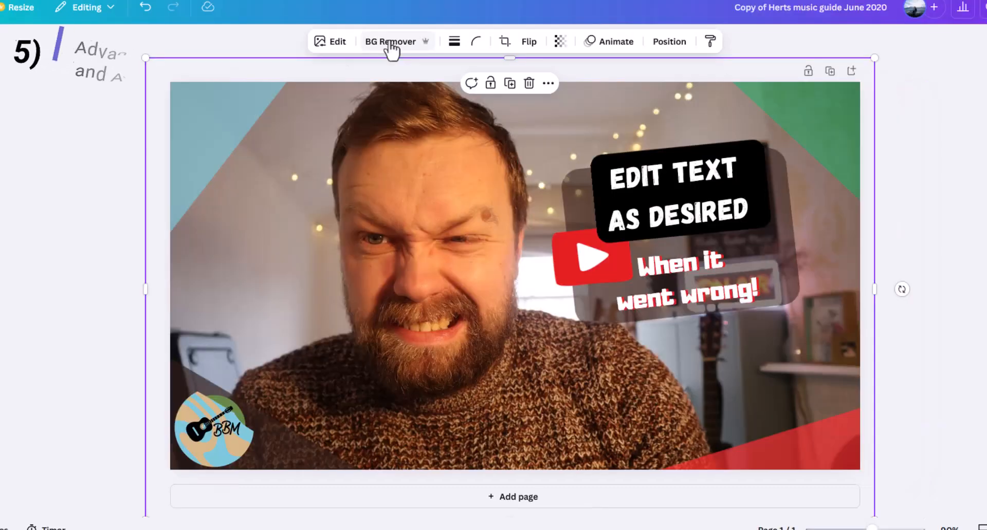
Remove the background from the portrait photo in the Herts music guide thumbnail and shift the cut-out slightly down and left
{"action": "left_click", "coordinate": [390, 45]}
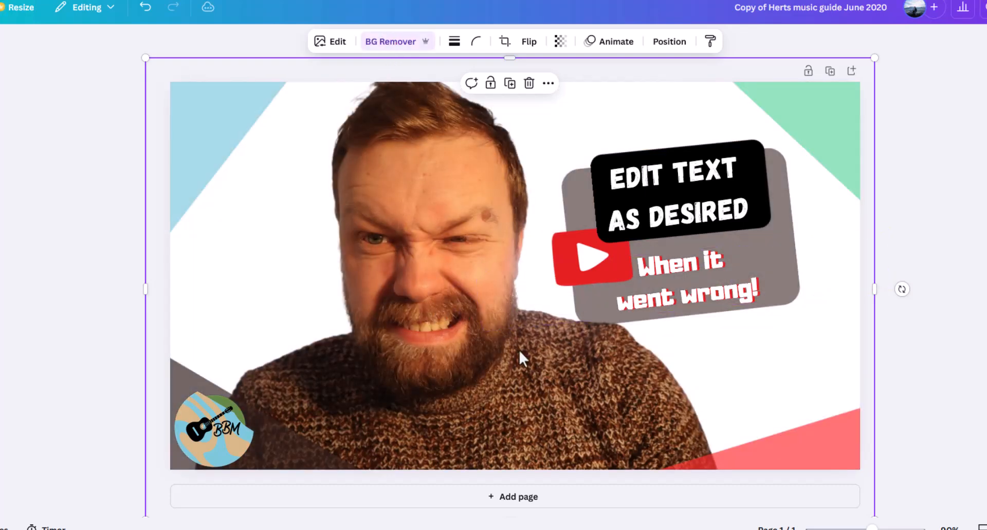
{"action": "left_click_drag", "start_coordinate": [398, 286], "coordinate": [381, 297]}
{"action": "left_click", "coordinate": [865, 280]}
{"action": "left_click", "coordinate": [857, 274]}
{"action": "left_click", "coordinate": [856, 315]}
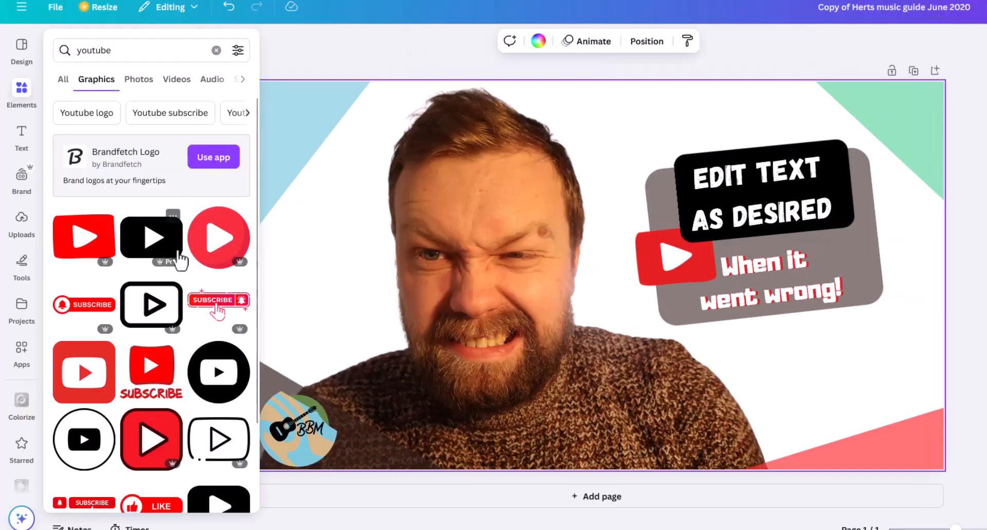
Add the red Subscribe graphic with the bell and hand from the "youtube" graphics, shrink it and place it below the text block
{"action": "scroll", "coordinate": [180, 259], "scroll_direction": "down", "scroll_amount": 1}
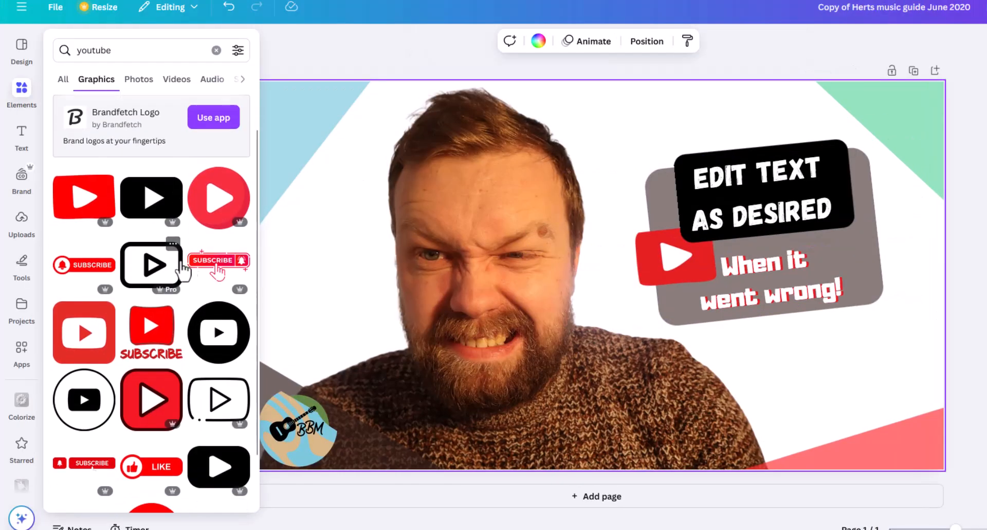
{"action": "left_click", "coordinate": [209, 268]}
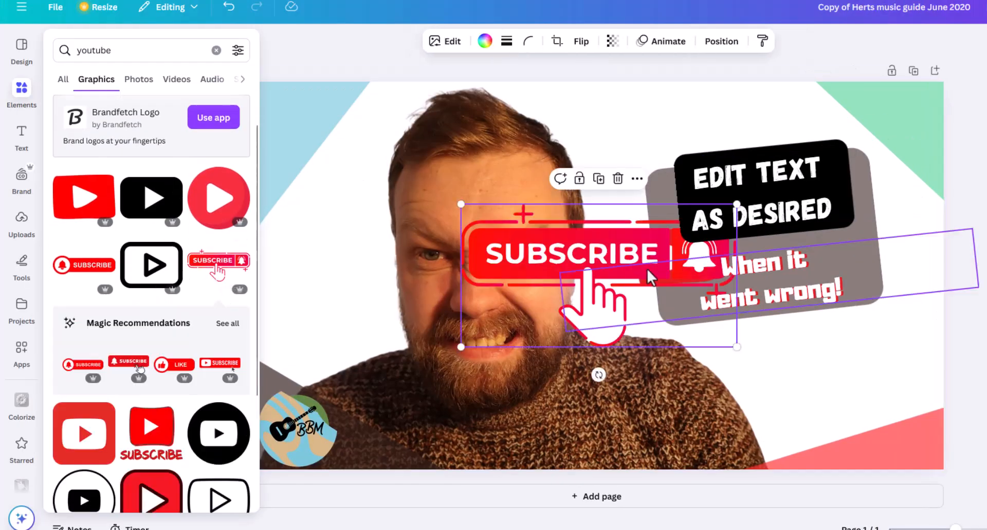
{"action": "left_click", "coordinate": [658, 270]}
{"action": "left_click_drag", "start_coordinate": [533, 254], "coordinate": [638, 321]}
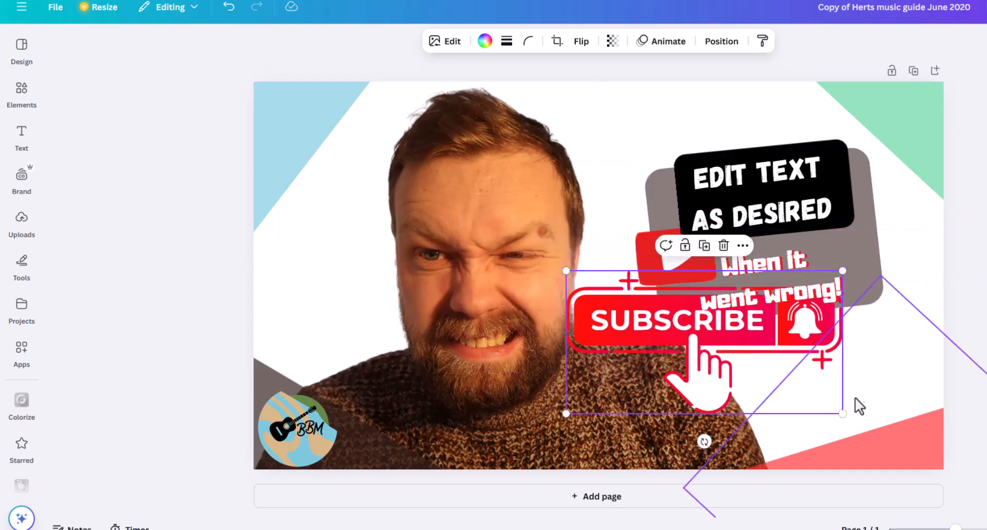
{"action": "left_click_drag", "start_coordinate": [843, 411], "coordinate": [704, 342]}
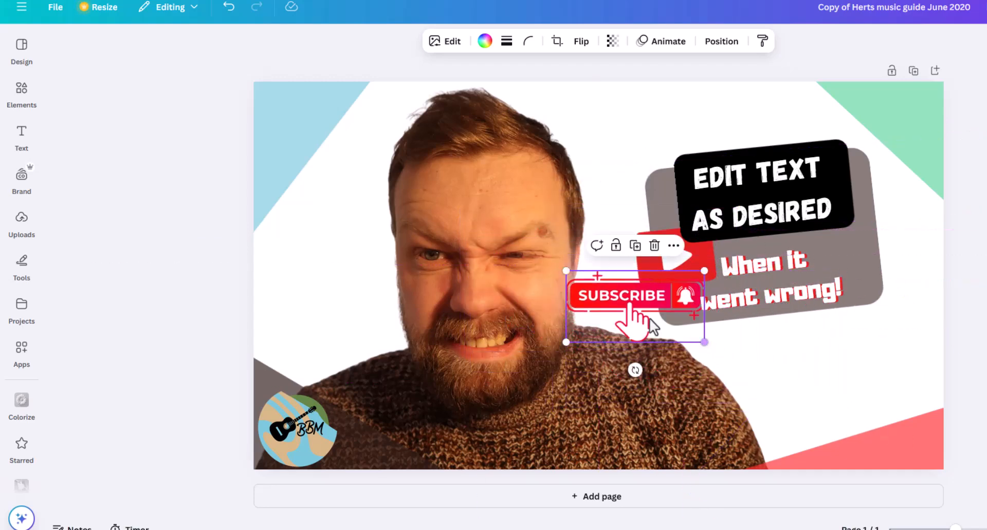
{"action": "left_click_drag", "start_coordinate": [637, 340], "coordinate": [825, 417]}
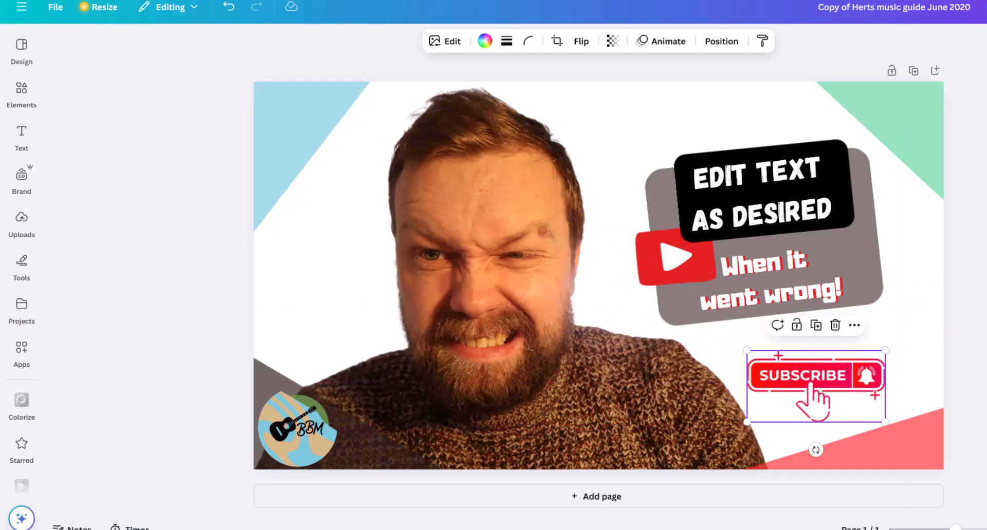
{"action": "left_click", "coordinate": [975, 397]}
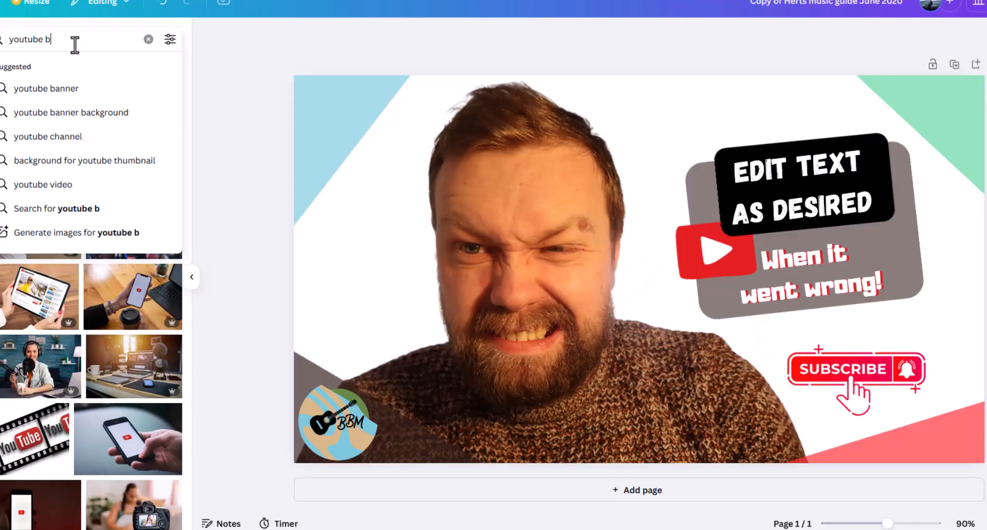
Search the photos for "youtube background" and add the peach gradient image, aligned to the page's upper-left corner
{"action": "type", "text": "ackground"}
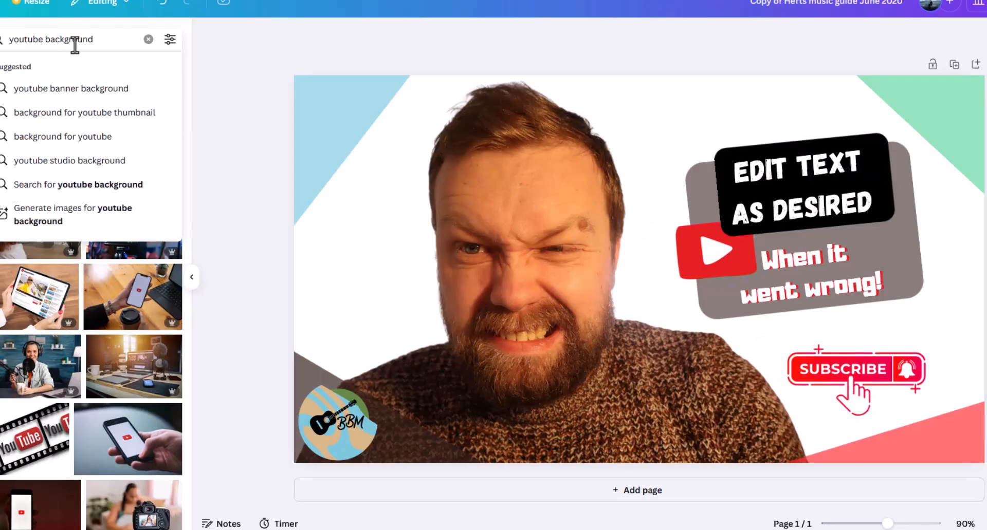
{"action": "key", "text": "Return"}
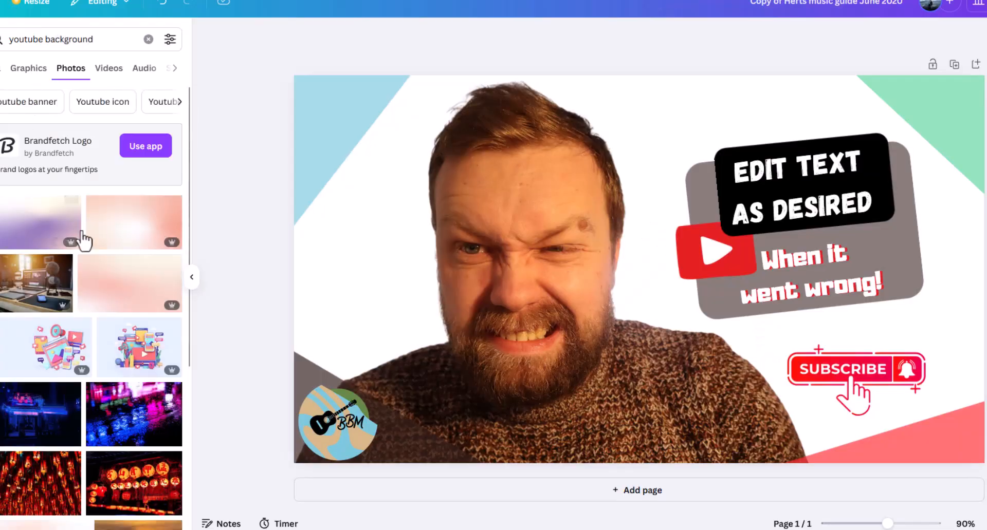
{"action": "left_click", "coordinate": [131, 237]}
{"action": "left_click_drag", "start_coordinate": [507, 300], "coordinate": [435, 261]}
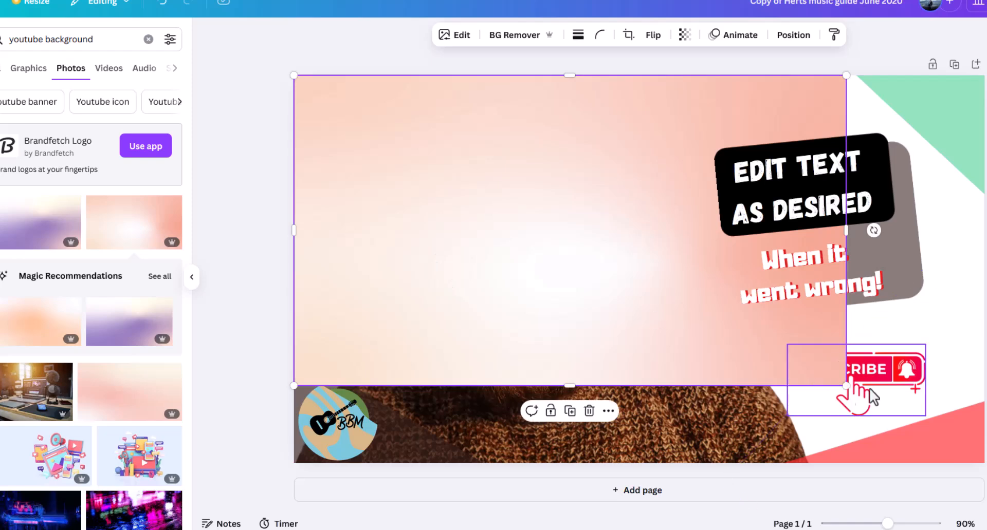
Enlarge the gradient image to cover the whole page and send it to the back
{"action": "left_click_drag", "start_coordinate": [849, 388], "coordinate": [985, 442]}
{"action": "left_click", "coordinate": [793, 34]}
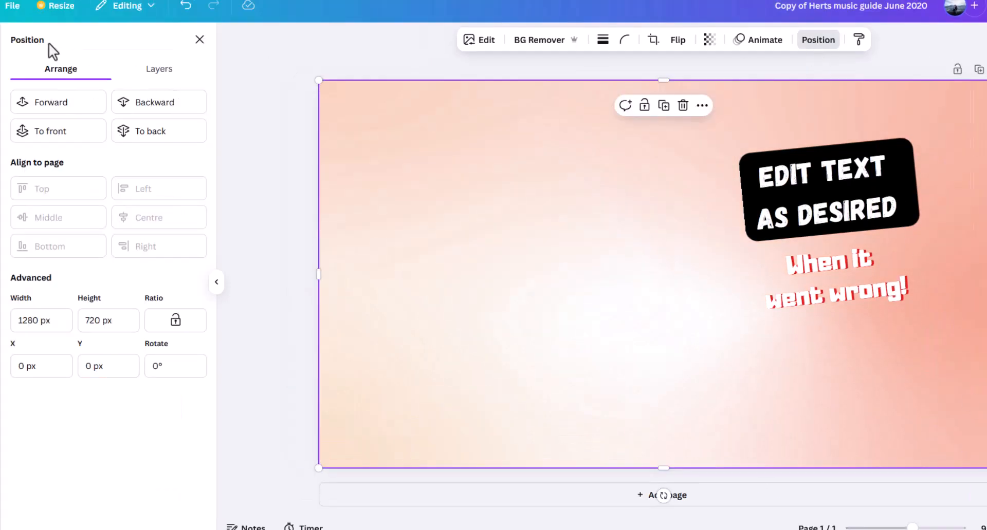
{"action": "left_click", "coordinate": [129, 126]}
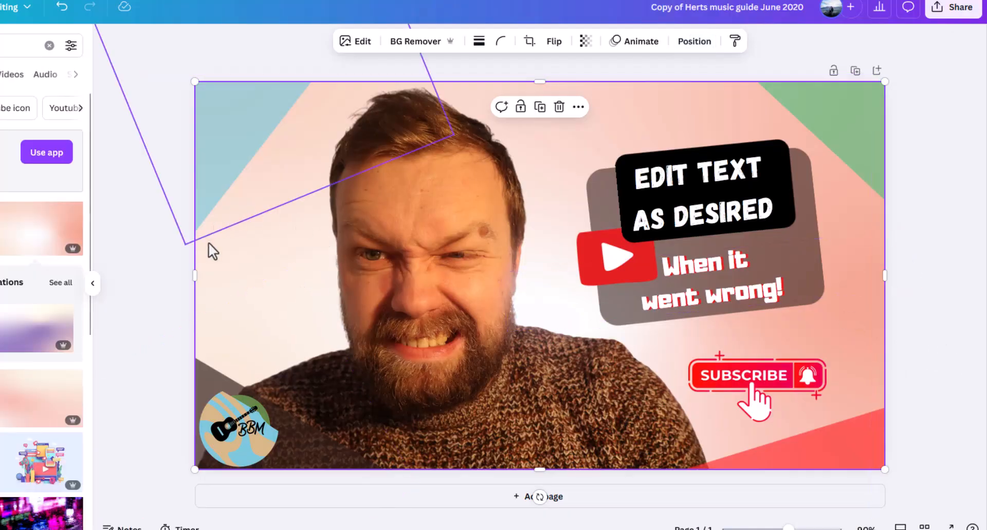
Open Magic Edit for the portrait cut-out and enter the prompt "add a hat to my head"
{"action": "left_click", "coordinate": [479, 421]}
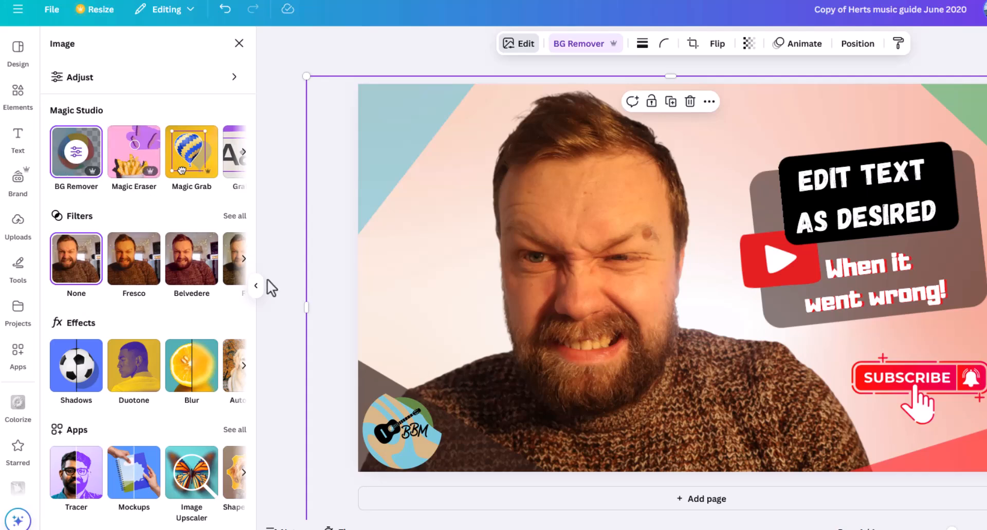
{"action": "scroll", "coordinate": [221, 159], "scroll_direction": "right", "scroll_amount": 3}
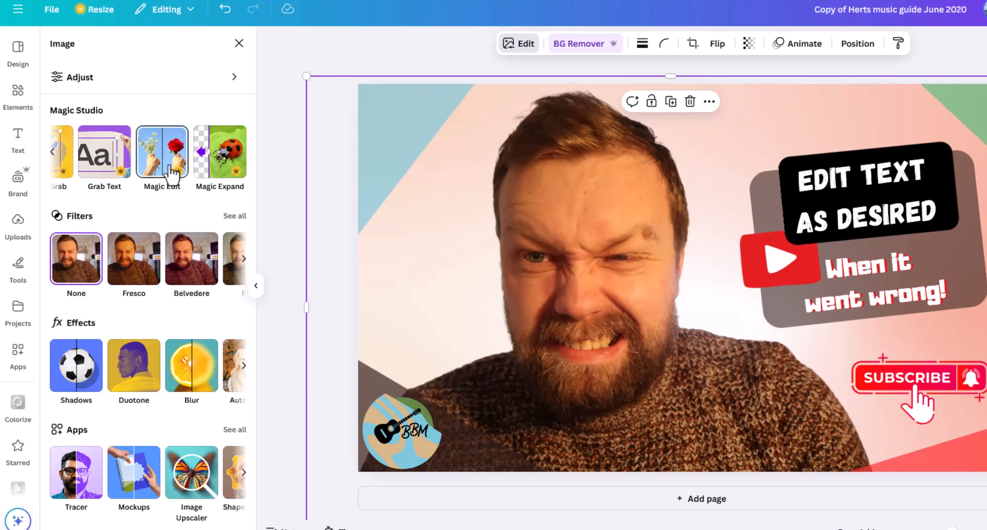
{"action": "left_click", "coordinate": [163, 154]}
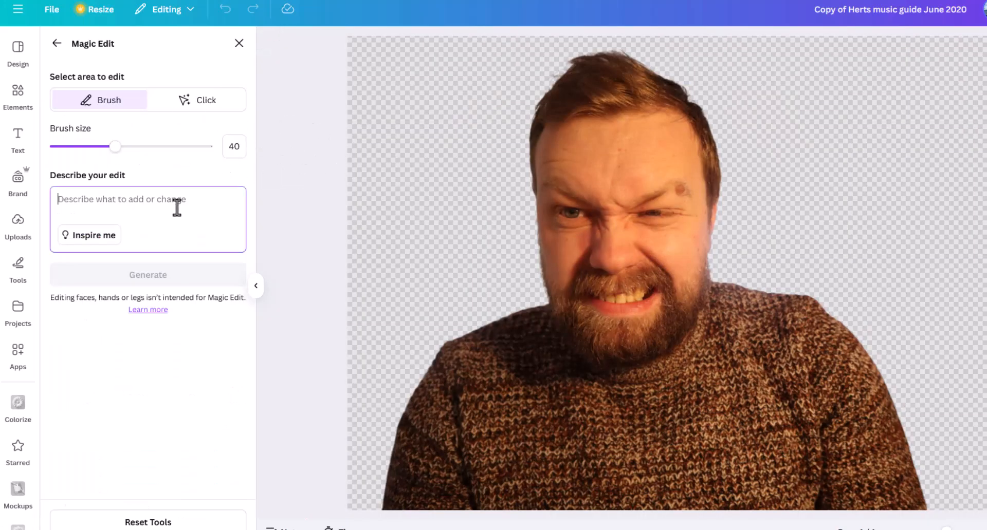
{"action": "type", "text": "add a hat to my head"}
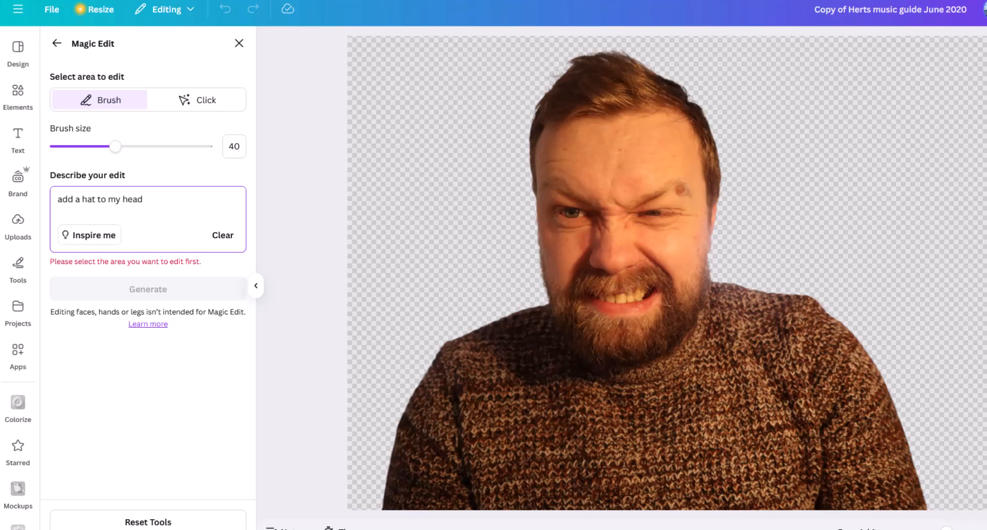
Brush over the top of the head, generate the hat variations and keep the grey hat with the white bow
{"action": "mouse_move", "coordinate": [623, 86]}
{"action": "left_mouse_down"}
{"action": "mouse_move", "coordinate": [521, 106]}
{"action": "mouse_move", "coordinate": [722, 111]}
{"action": "mouse_move", "coordinate": [735, 100]}
{"action": "mouse_move", "coordinate": [603, 72]}
{"action": "mouse_move", "coordinate": [497, 75]}
{"action": "mouse_move", "coordinate": [631, 97]}
{"action": "left_mouse_up"}
{"action": "left_click_drag", "start_coordinate": [567, 108], "coordinate": [536, 126]}
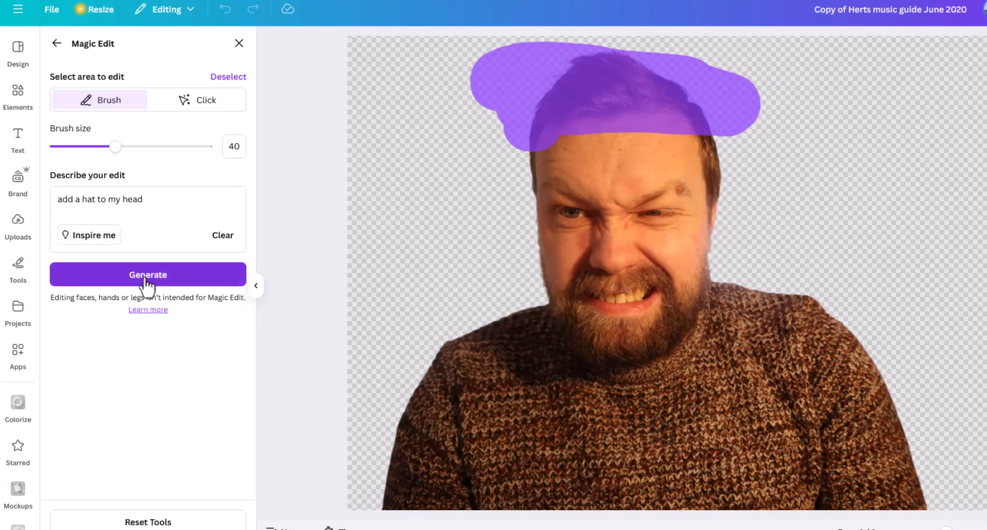
{"action": "left_click", "coordinate": [145, 280]}
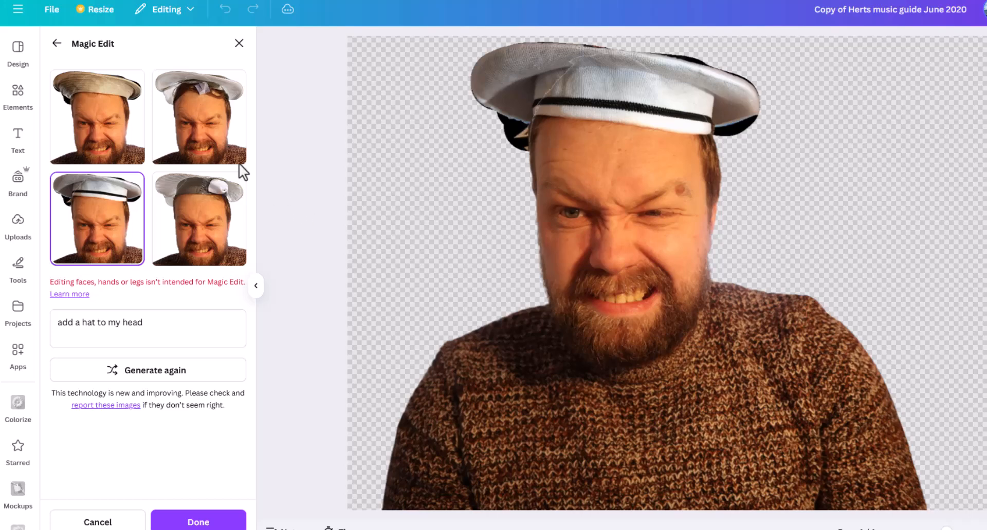
{"action": "left_click", "coordinate": [208, 145]}
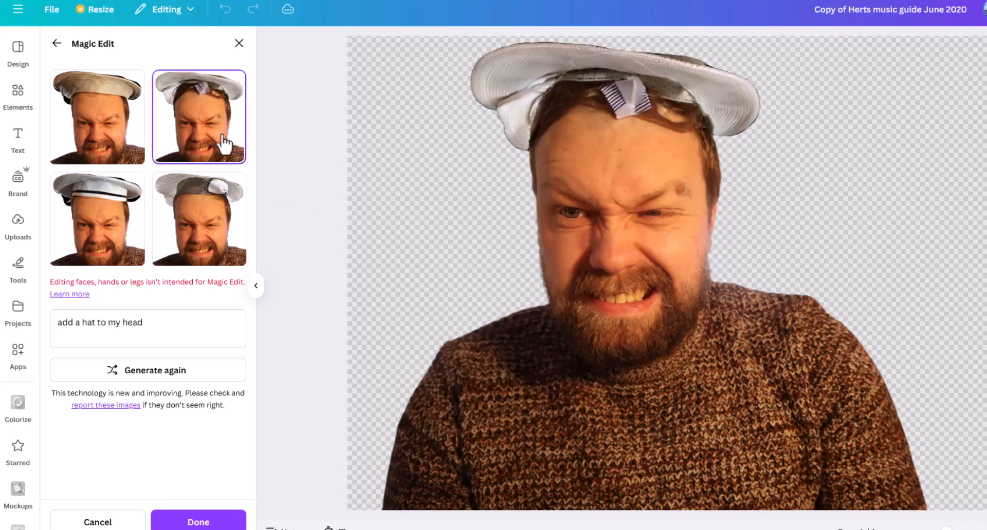
{"action": "left_click", "coordinate": [131, 123]}
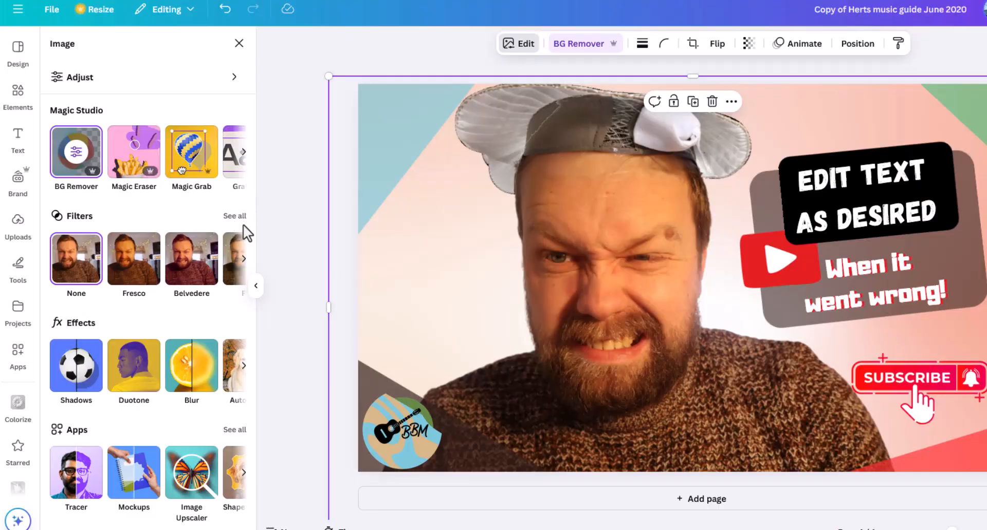
Try the Belvedere, Aero, Capri and Nordic filters on the portrait, lowering the Nordic intensity to about two-thirds
{"action": "left_click", "coordinate": [239, 220]}
{"action": "left_click", "coordinate": [148, 226]}
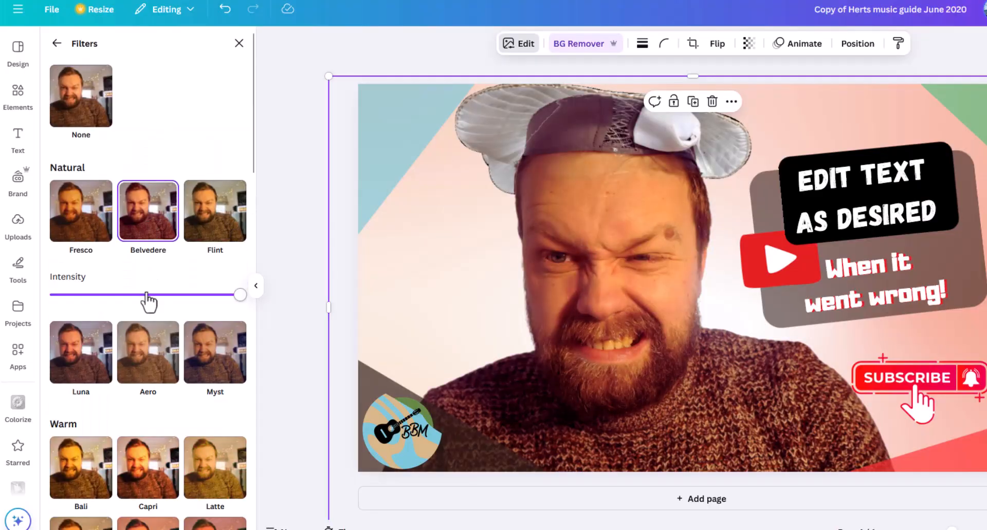
{"action": "left_click", "coordinate": [154, 374]}
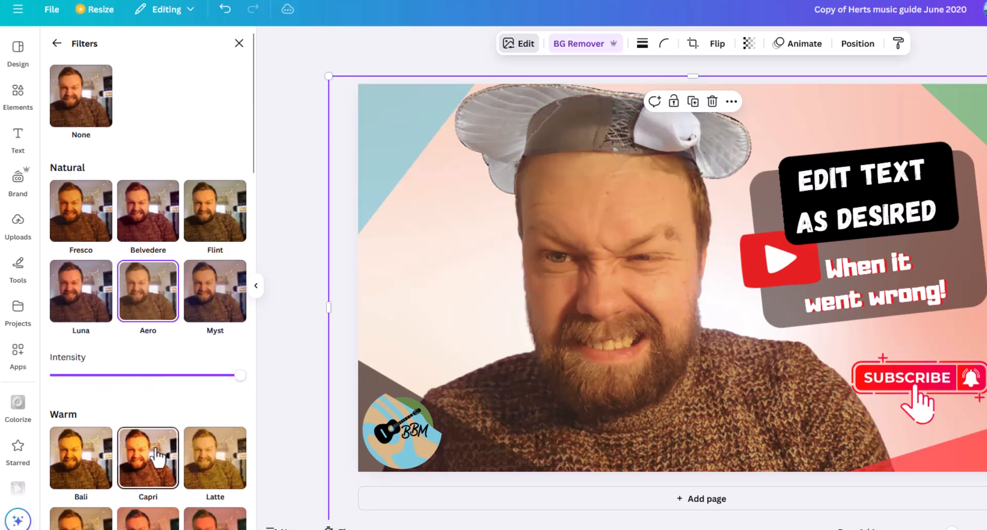
{"action": "left_click", "coordinate": [157, 455]}
{"action": "scroll", "coordinate": [165, 427], "scroll_direction": "down", "scroll_amount": 6}
{"action": "left_click", "coordinate": [150, 309]}
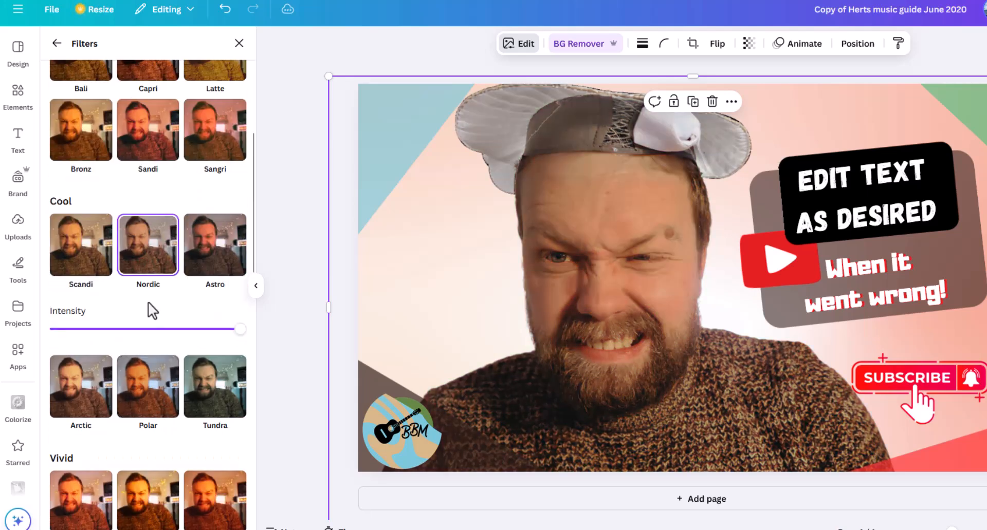
{"action": "left_click_drag", "start_coordinate": [218, 333], "coordinate": [179, 330]}
Try the vivid Stark filter on the portrait with its intensity reduced to a small fraction
{"action": "scroll", "coordinate": [158, 404], "scroll_direction": "down", "scroll_amount": 3}
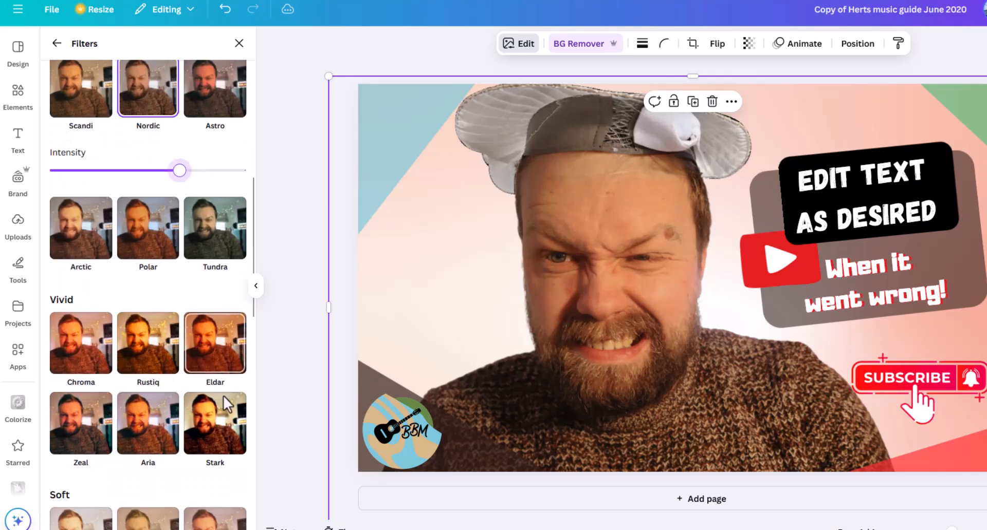
{"action": "left_click", "coordinate": [231, 416]}
{"action": "left_click_drag", "start_coordinate": [180, 447], "coordinate": [69, 448]}
{"action": "scroll", "coordinate": [191, 365], "scroll_direction": "down", "scroll_amount": 6}
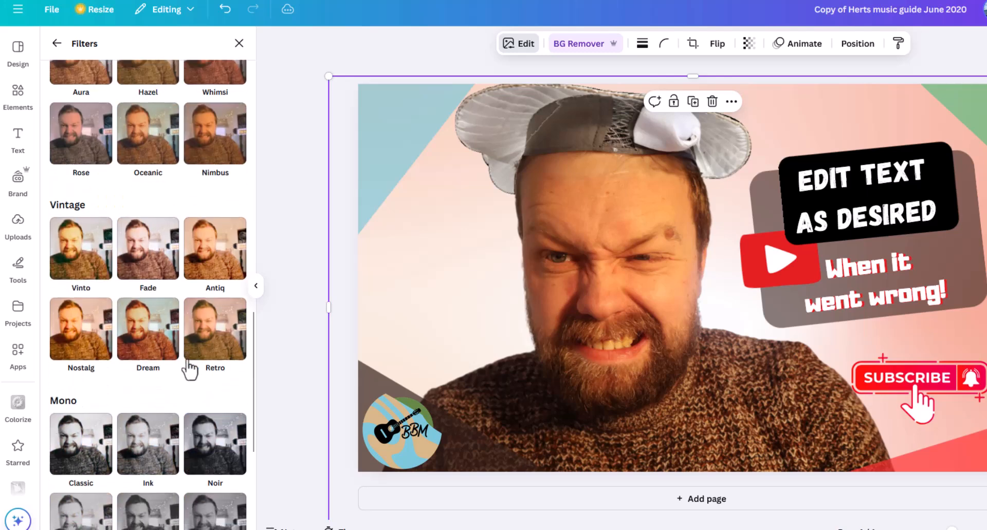
Turn the portrait black and white with the Mono filter Ink at nearly full intensity
{"action": "left_click", "coordinate": [160, 478]}
{"action": "scroll", "coordinate": [146, 399], "scroll_direction": "down", "scroll_amount": 4}
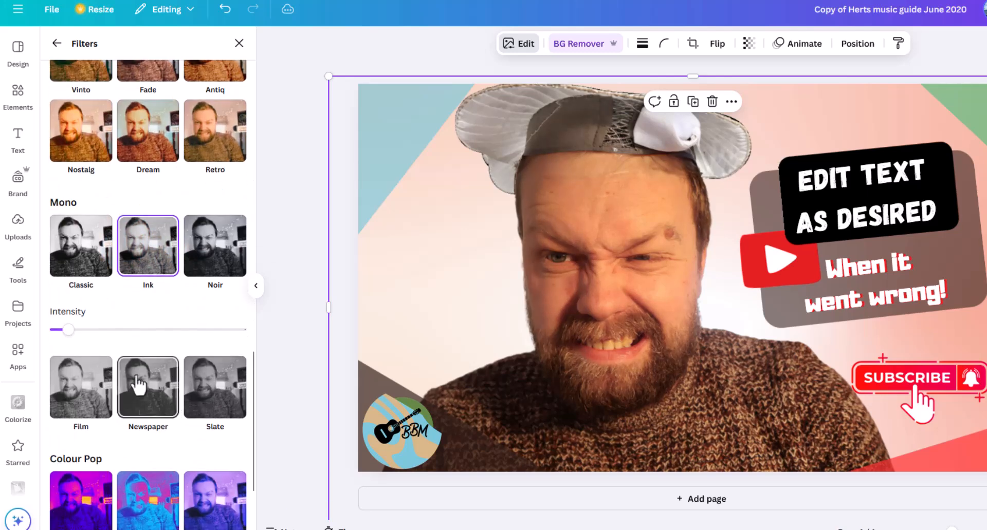
{"action": "left_click_drag", "start_coordinate": [69, 329], "coordinate": [229, 330]}
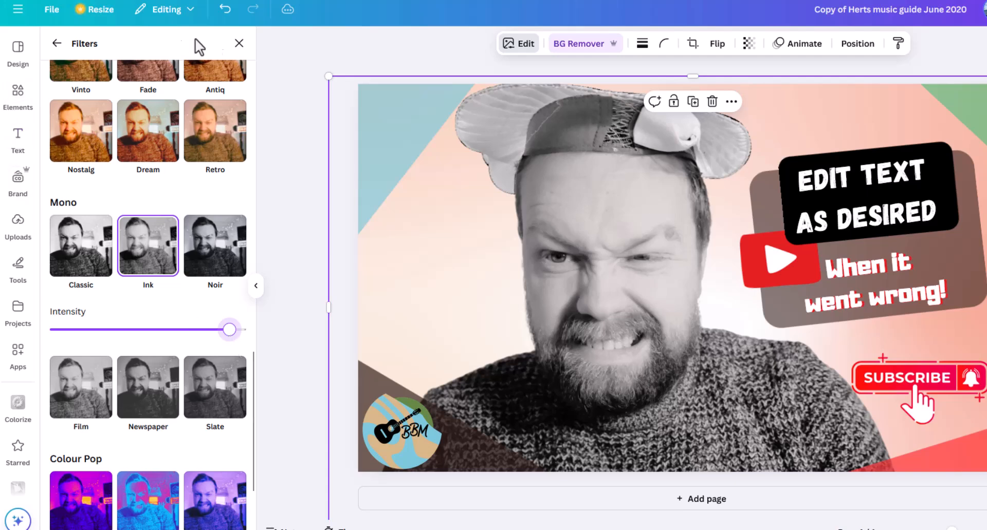
{"action": "left_click", "coordinate": [56, 45]}
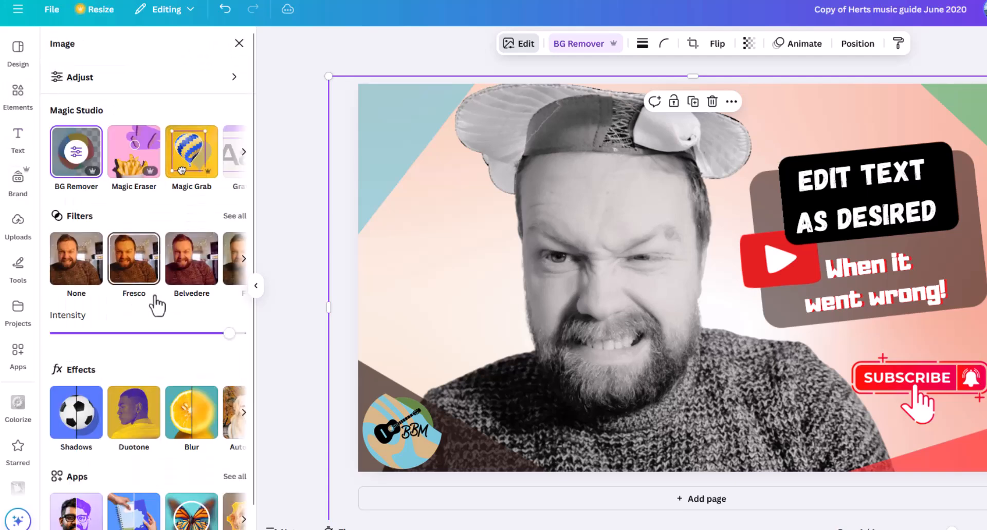
Brush blur across the bottom of the sweater at size 20 and intensity 25, and shift the portrait slightly upward
{"action": "scroll", "coordinate": [160, 298], "scroll_direction": "down", "scroll_amount": 1}
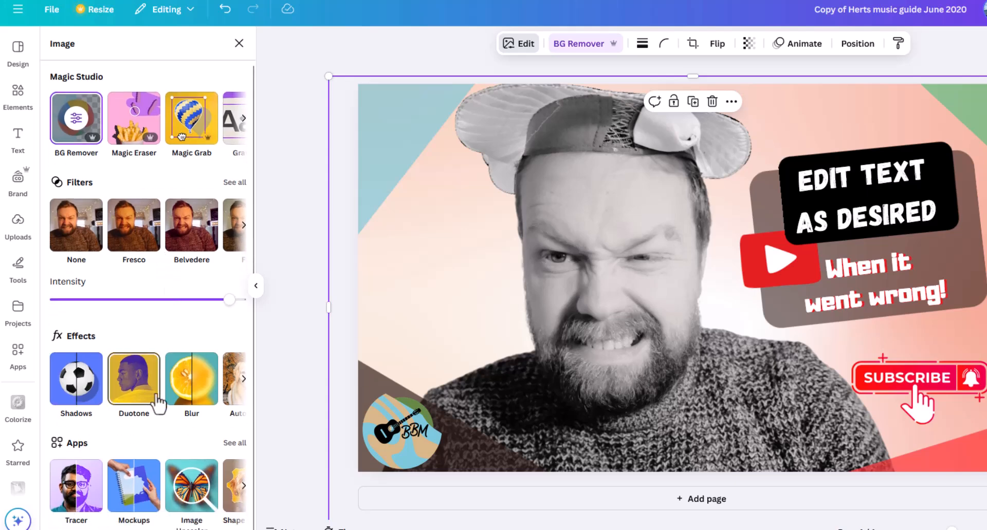
{"action": "left_click", "coordinate": [192, 385]}
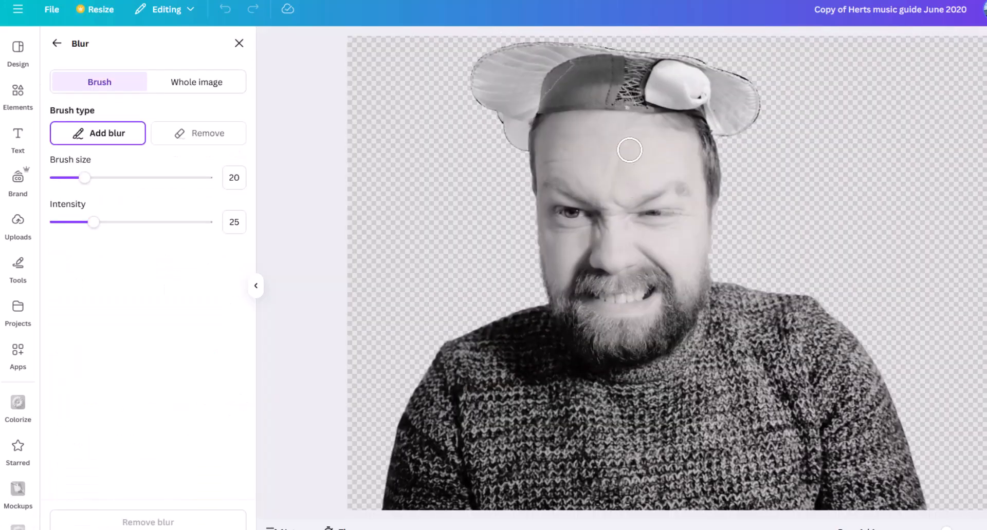
{"action": "mouse_move", "coordinate": [411, 469]}
{"action": "left_mouse_down"}
{"action": "mouse_move", "coordinate": [768, 444]}
{"action": "mouse_move", "coordinate": [388, 459]}
{"action": "mouse_move", "coordinate": [360, 479]}
{"action": "mouse_move", "coordinate": [385, 494]}
{"action": "mouse_move", "coordinate": [457, 500]}
{"action": "mouse_move", "coordinate": [583, 492]}
{"action": "left_mouse_up"}
{"action": "mouse_move", "coordinate": [701, 477]}
{"action": "left_mouse_down"}
{"action": "mouse_move", "coordinate": [527, 511]}
{"action": "mouse_move", "coordinate": [828, 501]}
{"action": "mouse_move", "coordinate": [985, 476]}
{"action": "mouse_move", "coordinate": [736, 502]}
{"action": "mouse_move", "coordinate": [566, 501]}
{"action": "mouse_move", "coordinate": [935, 502]}
{"action": "mouse_move", "coordinate": [712, 492]}
{"action": "mouse_move", "coordinate": [876, 480]}
{"action": "mouse_move", "coordinate": [694, 476]}
{"action": "mouse_move", "coordinate": [785, 467]}
{"action": "mouse_move", "coordinate": [683, 466]}
{"action": "mouse_move", "coordinate": [876, 461]}
{"action": "mouse_move", "coordinate": [920, 475]}
{"action": "left_mouse_up"}
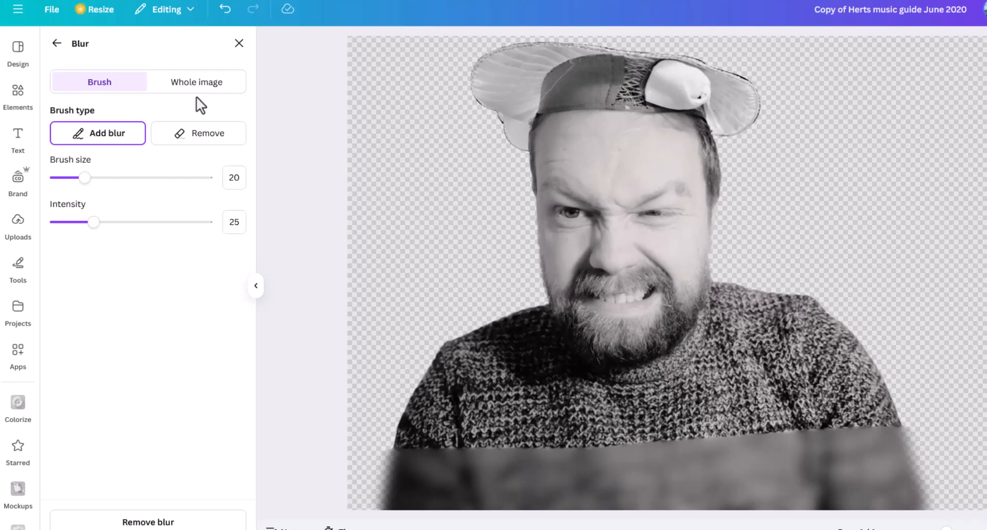
{"action": "left_click", "coordinate": [57, 44]}
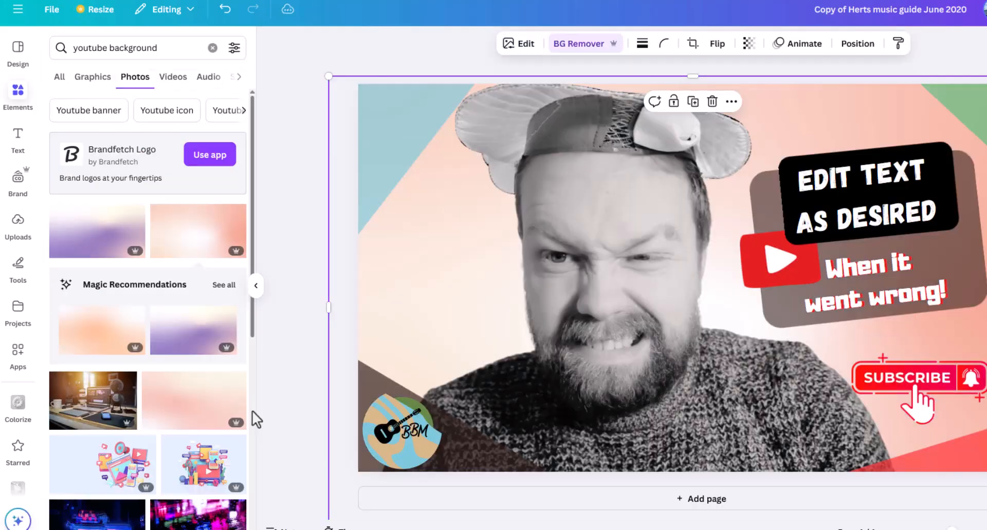
{"action": "left_click_drag", "start_coordinate": [622, 341], "coordinate": [623, 297]}
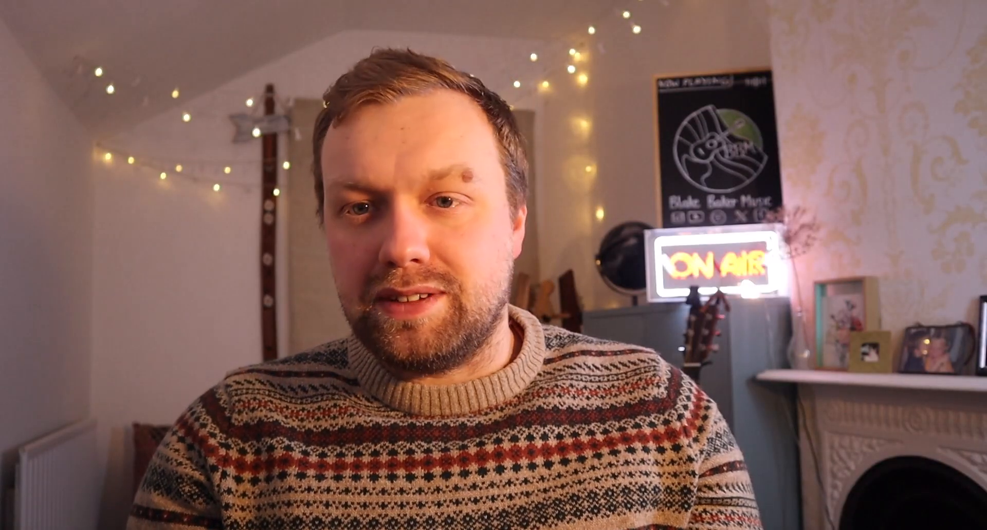